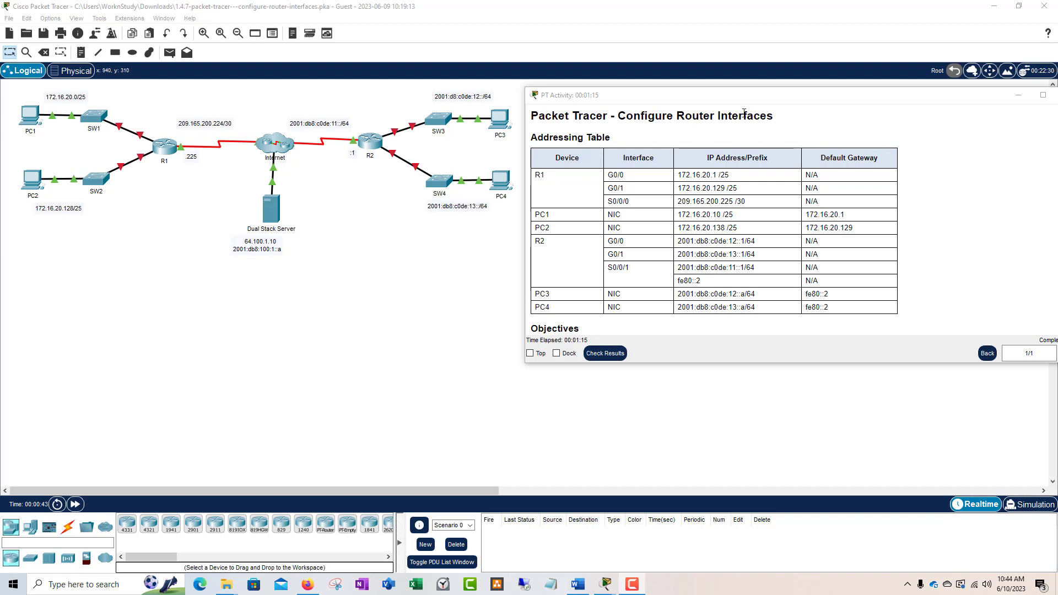
Step: Enlarge and widen the activity instructions window to show the Objectives and Background text
left_click_drag(687, 103, 608, 99)
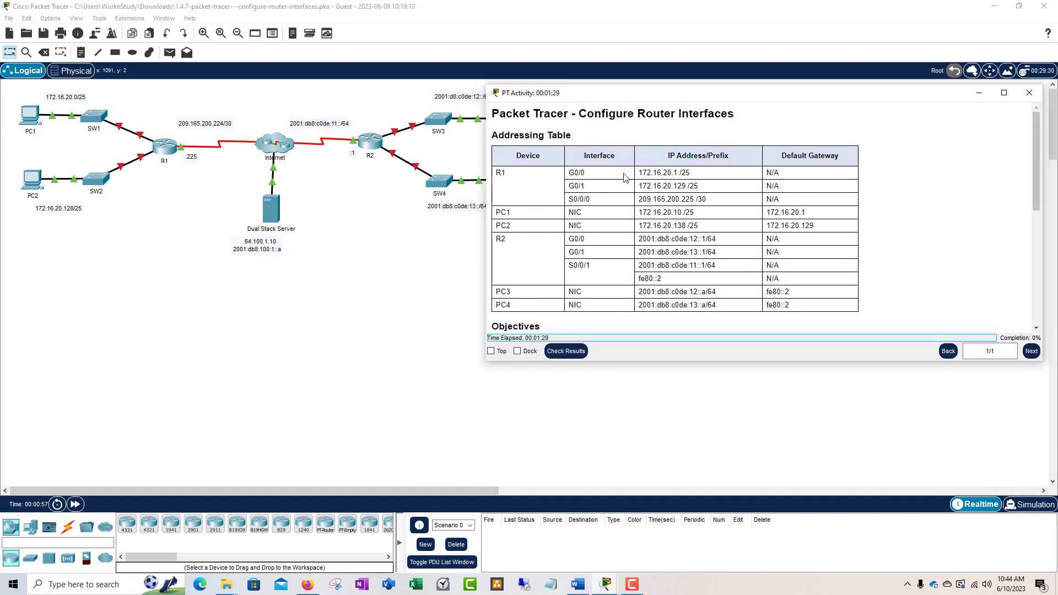
left_click_drag(647, 101, 647, 98)
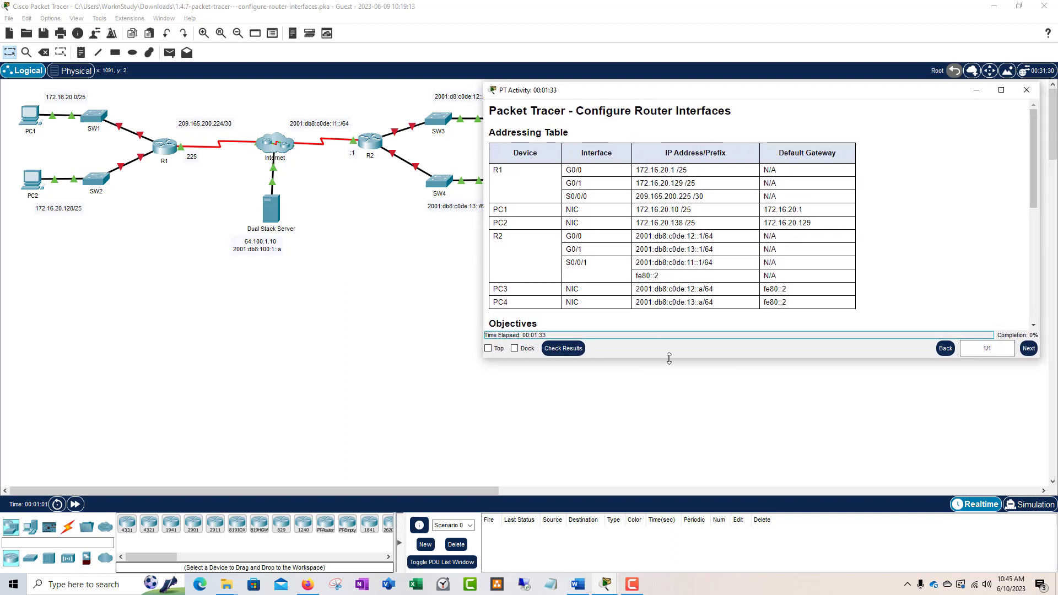
left_click_drag(696, 359, 693, 402)
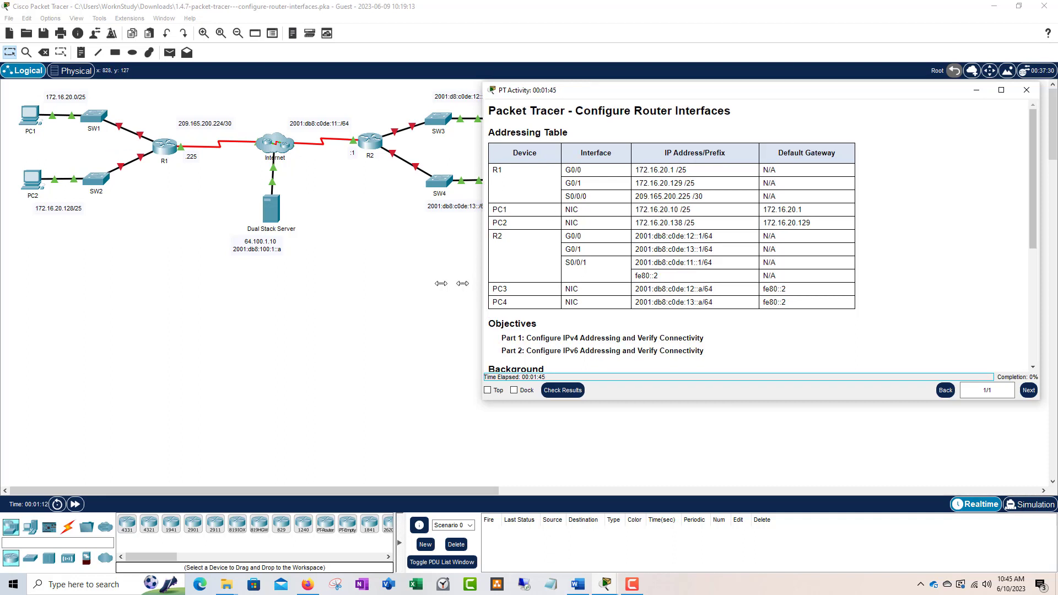
left_click_drag(482, 281, 441, 285)
left_click_drag(672, 400, 669, 421)
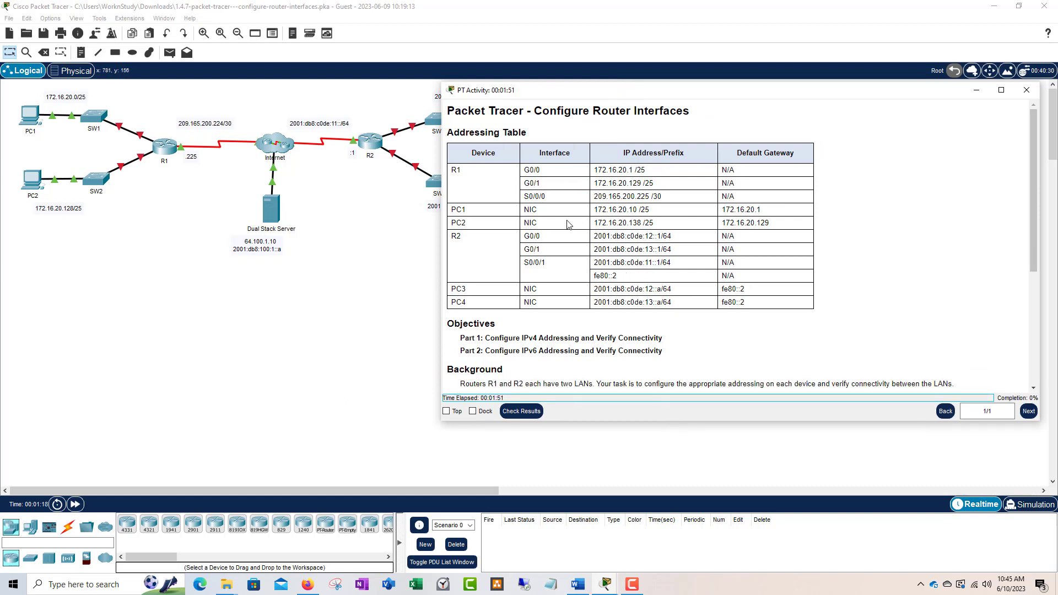
Step: Move the instructions window to uncover SW3, PC3, SW4, PC4 and the PDU list
left_click_drag(594, 100, 486, 256)
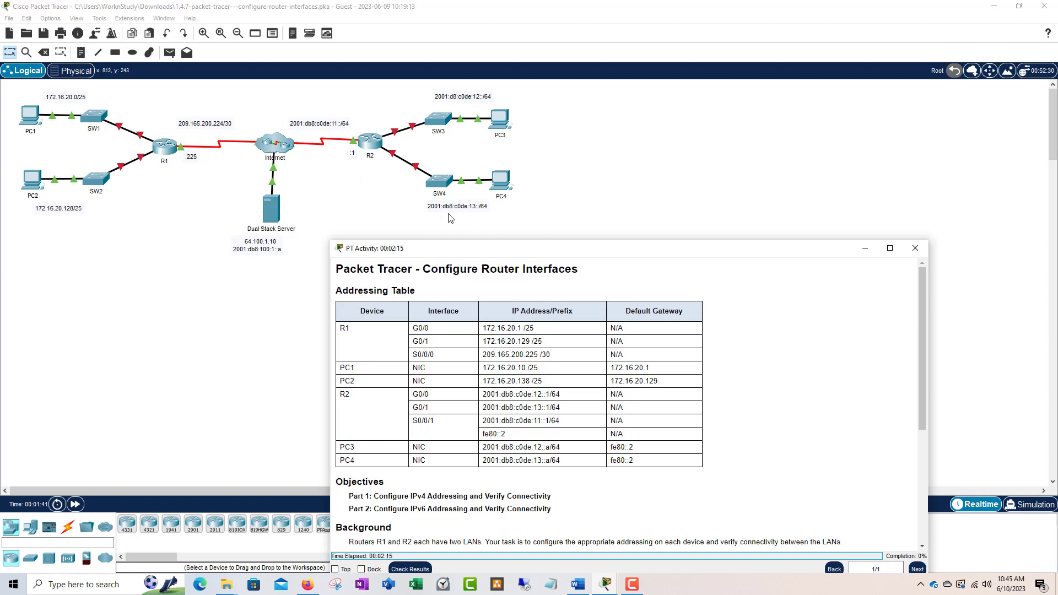
left_click_drag(524, 254, 531, 242)
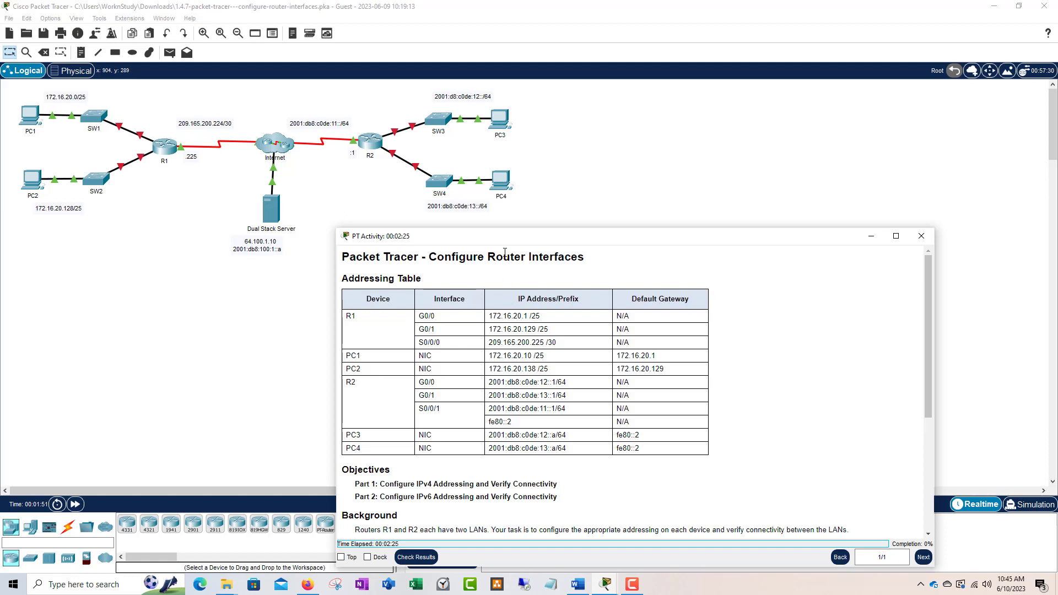
left_click_drag(525, 241, 526, 231)
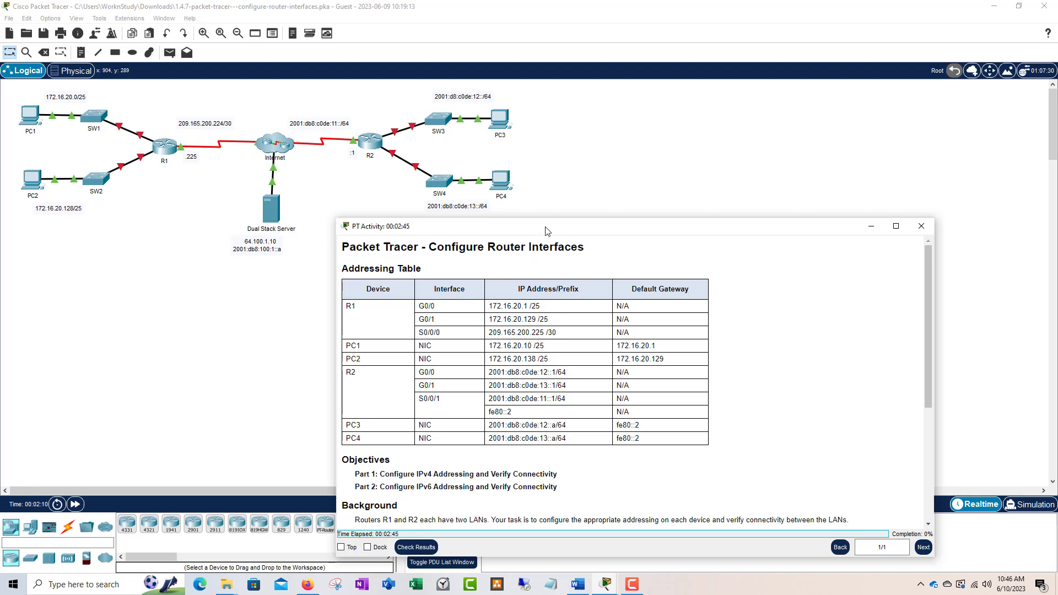
left_click_drag(548, 230, 555, 162)
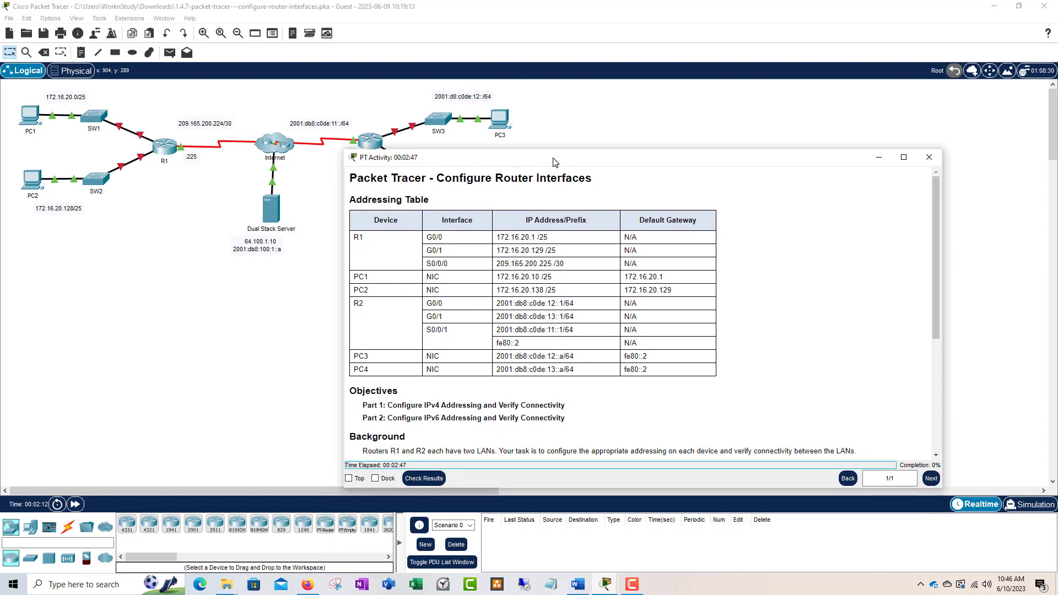
scroll(479, 343, "down", 2)
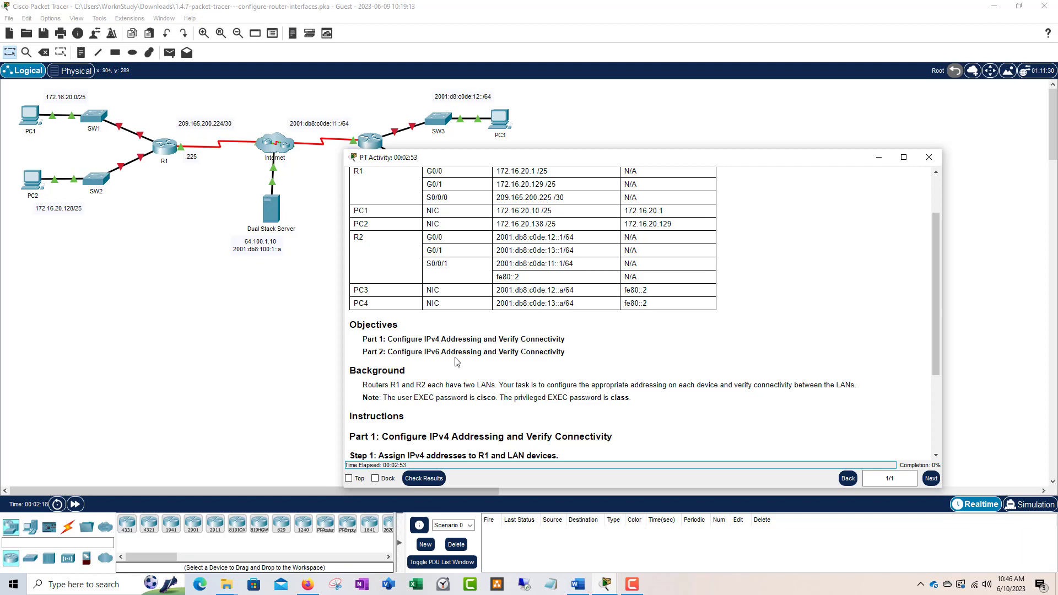
scroll(491, 350, "down", 2)
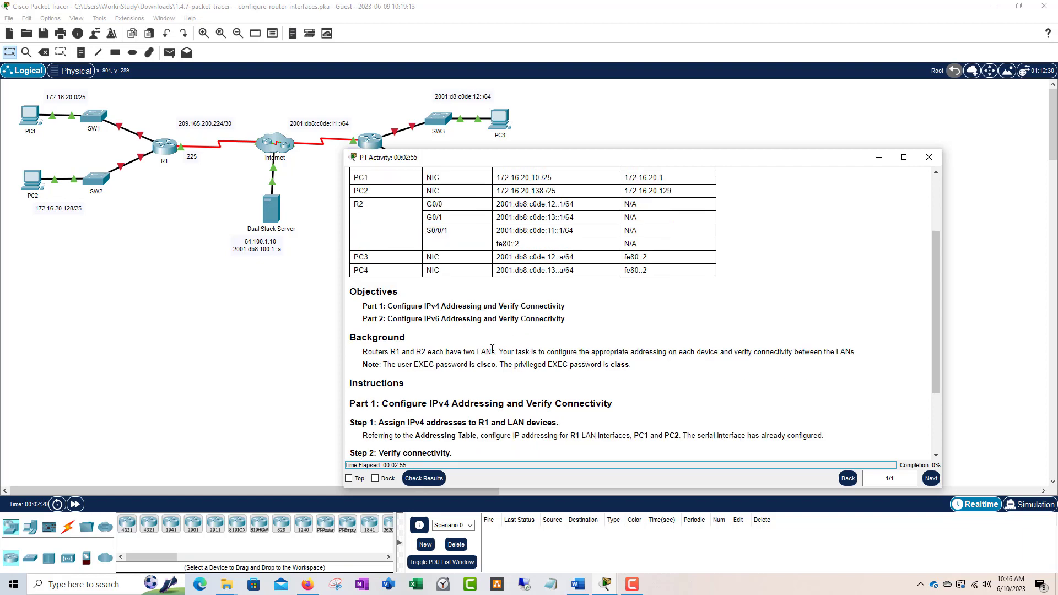
scroll(494, 353, "down", 2)
scroll(452, 367, "up", 1)
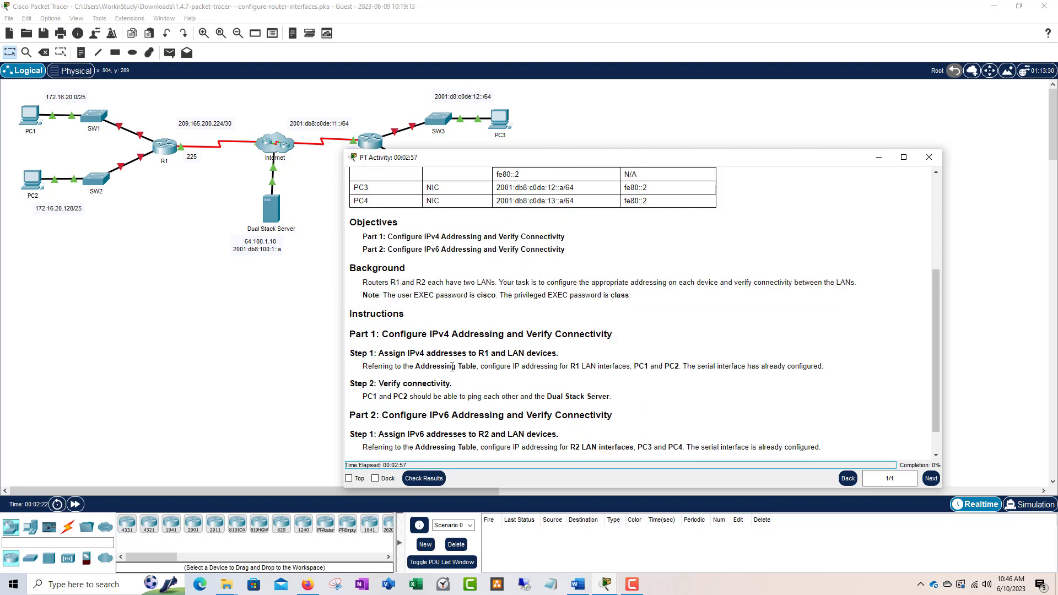
scroll(457, 351, "down", 1)
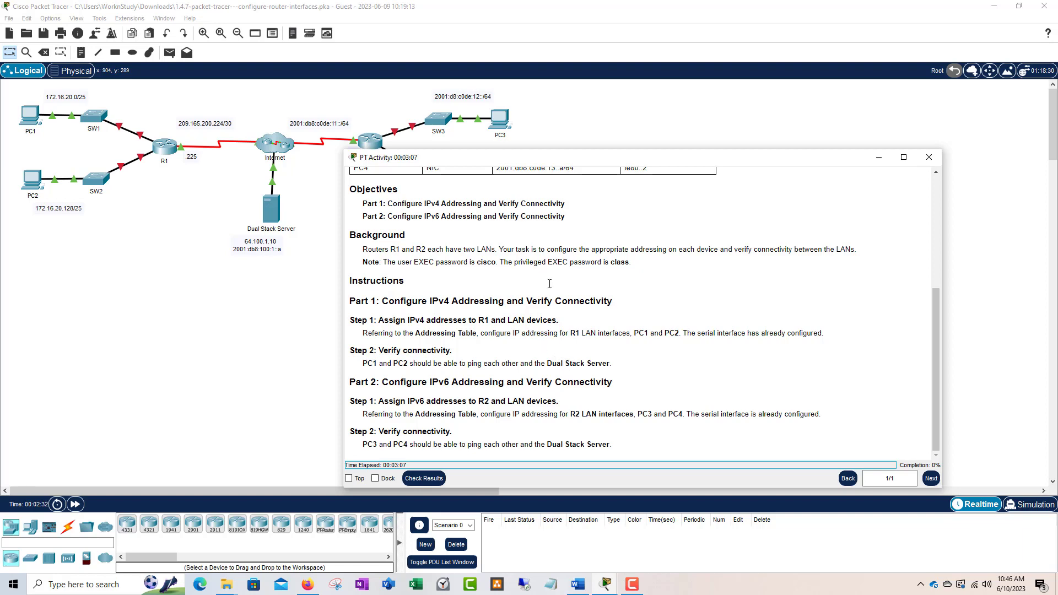
scroll(498, 201, "up", 5)
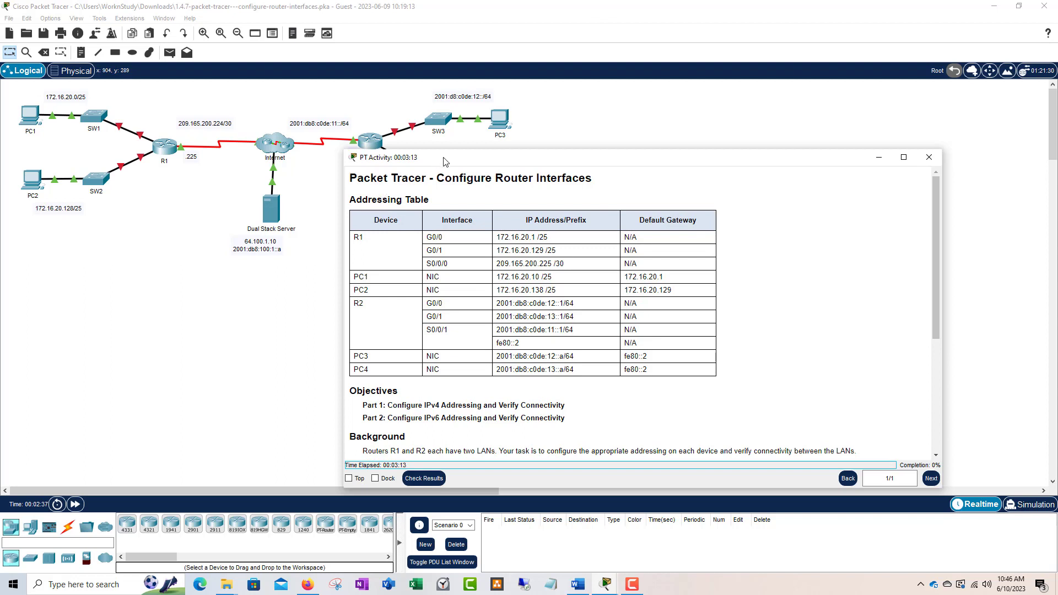
left_click_drag(441, 160, 464, 140)
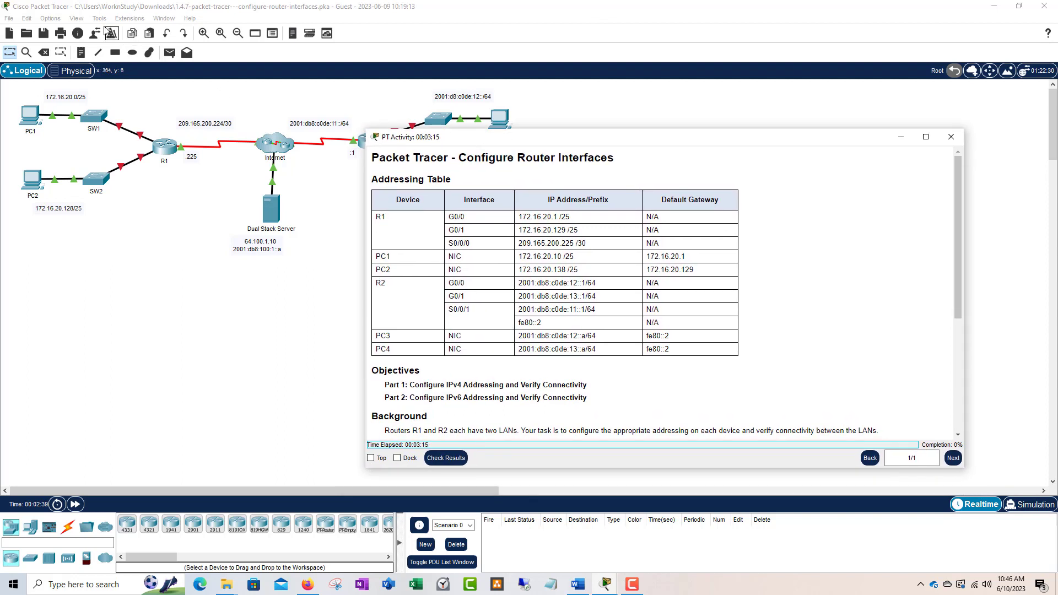
Step: Enable Always Show Port Labels in Logical Workspace in Preferences and apply it
left_click(53, 21)
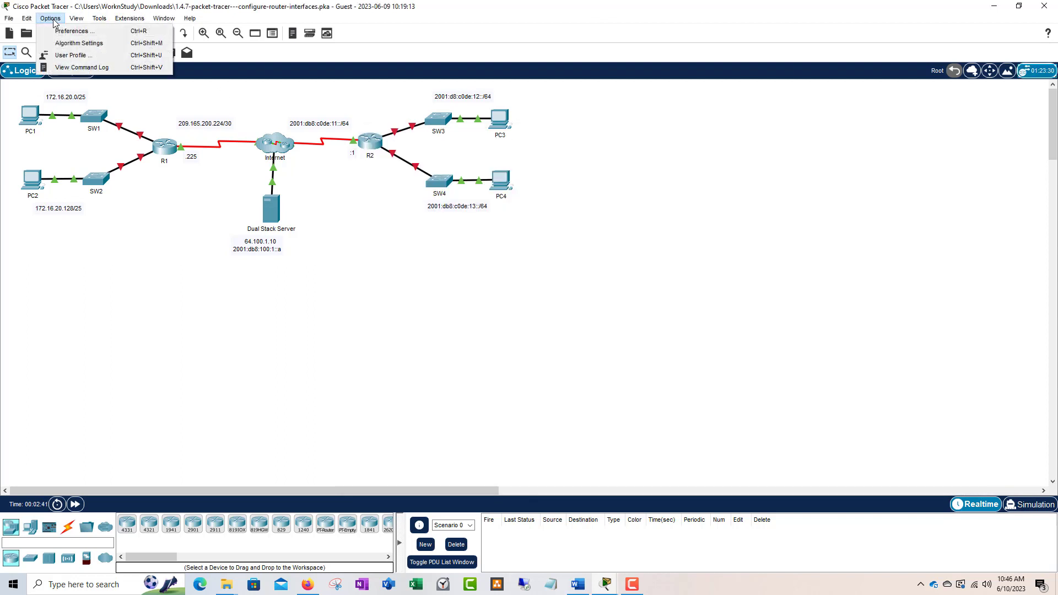
left_click(82, 32)
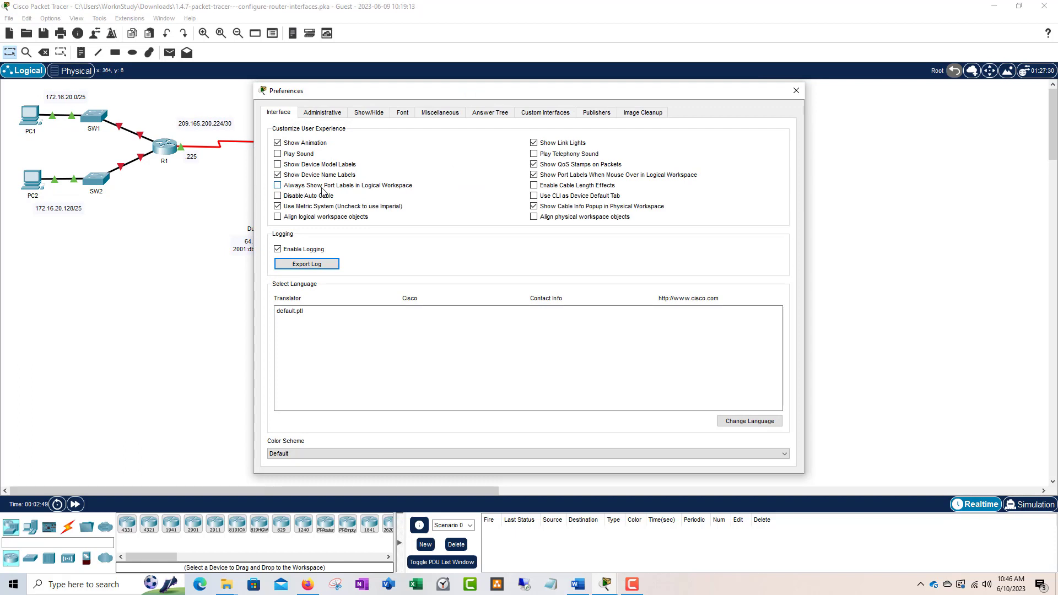
left_click(353, 188)
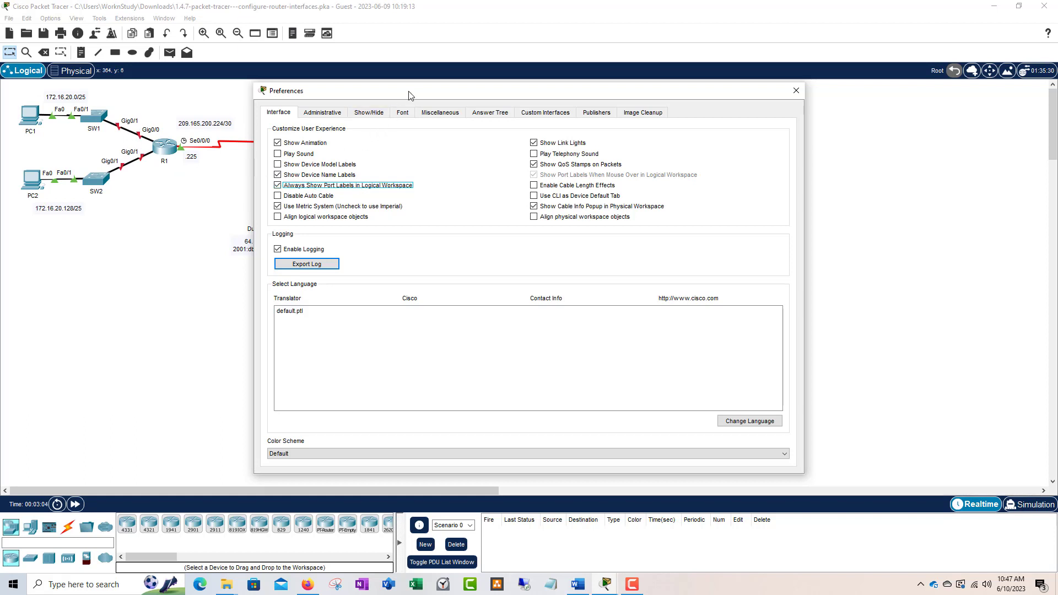
left_click_drag(409, 93, 422, 84)
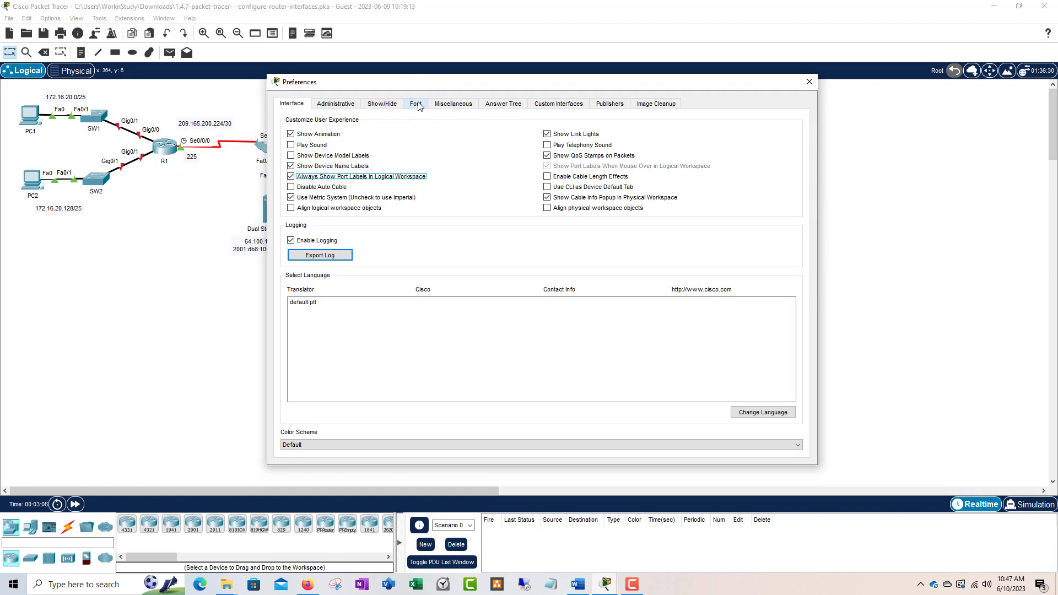
left_click(417, 105)
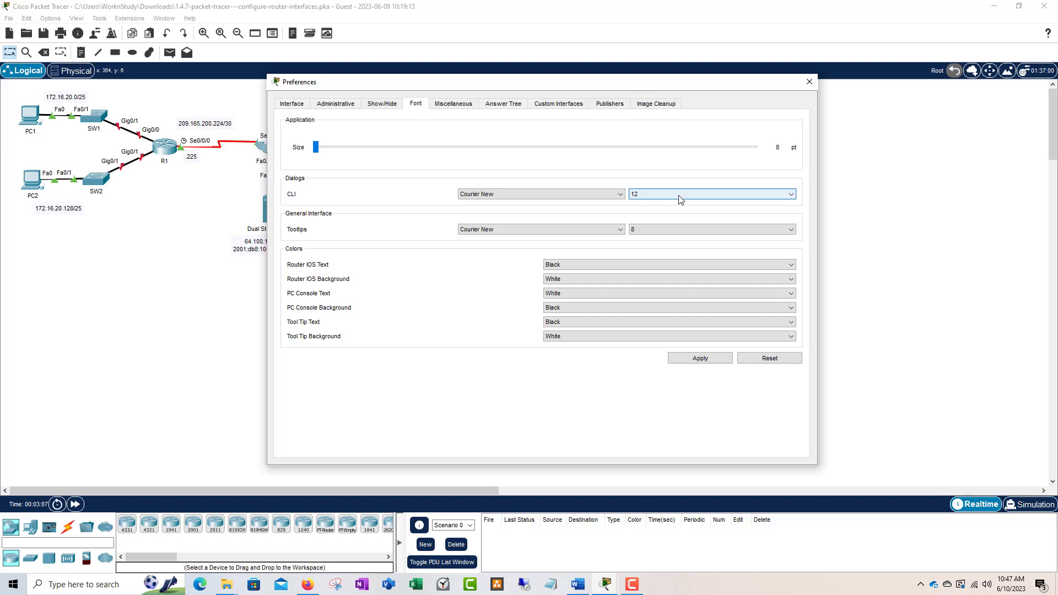
left_click(709, 362)
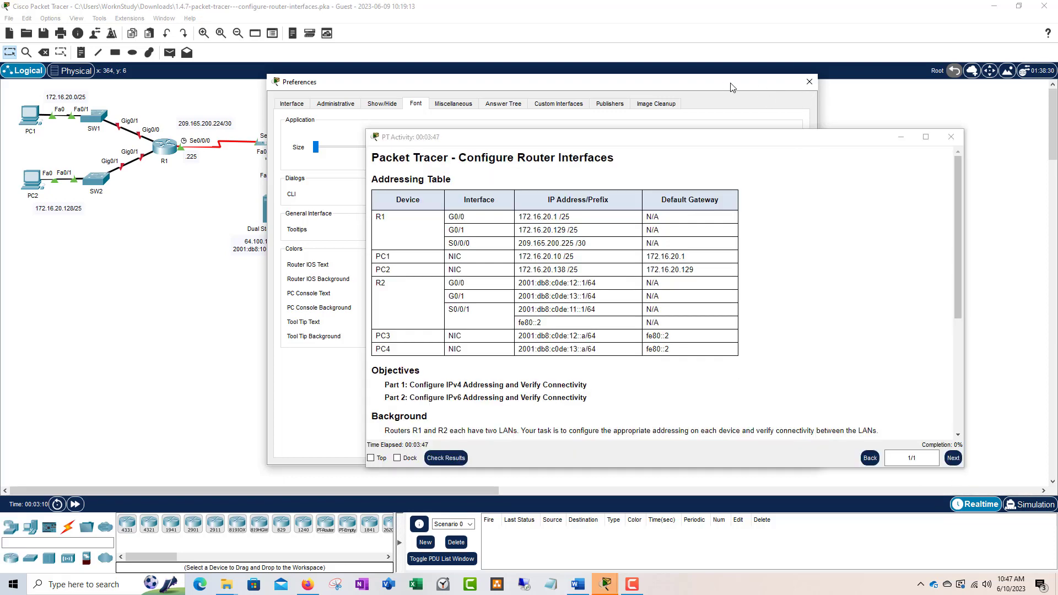
Step: Close Preferences, move the instructions window off the topology, and open router R1
left_click(810, 81)
left_click_drag(594, 142, 590, 105)
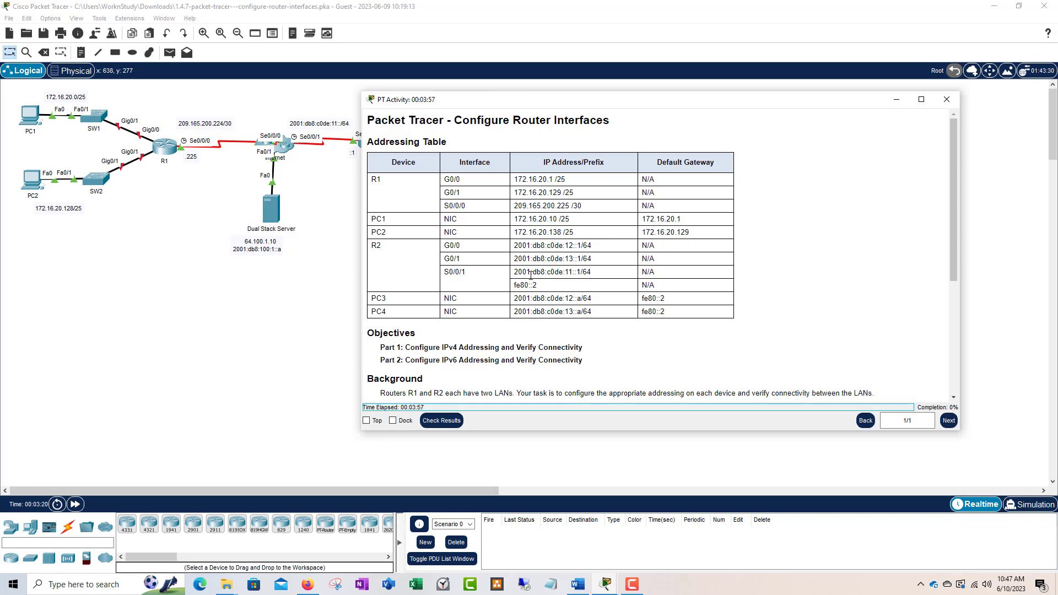
scroll(496, 300, "down", 3)
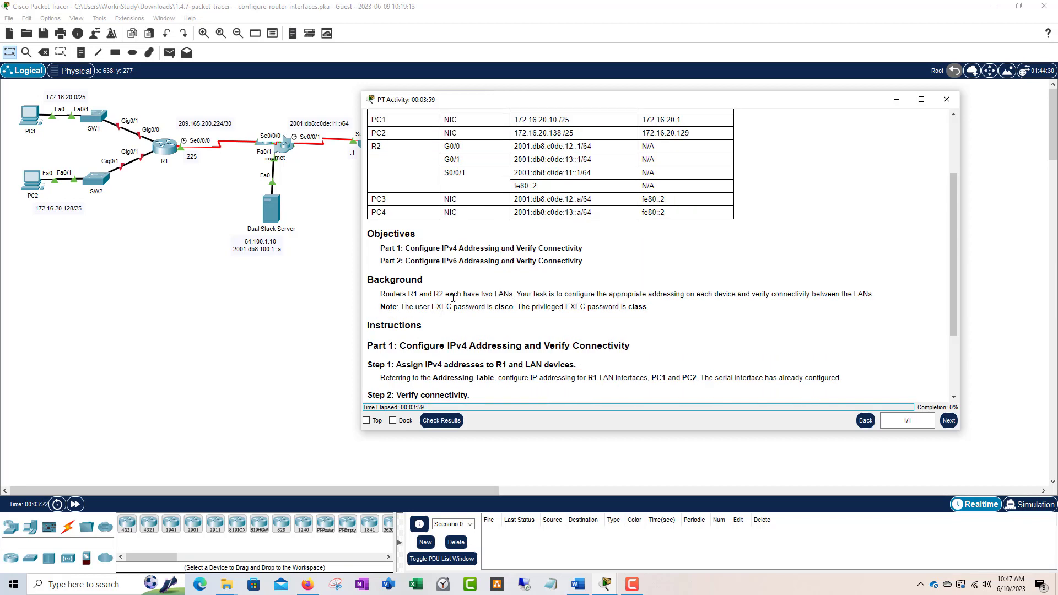
scroll(514, 227, "up", 3)
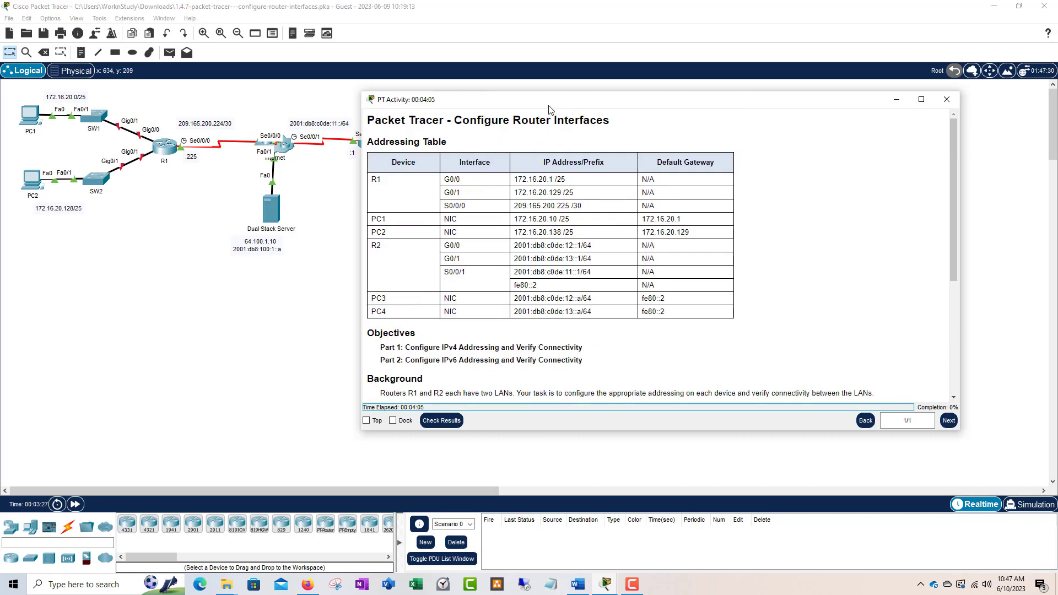
left_click_drag(549, 110, 497, 117)
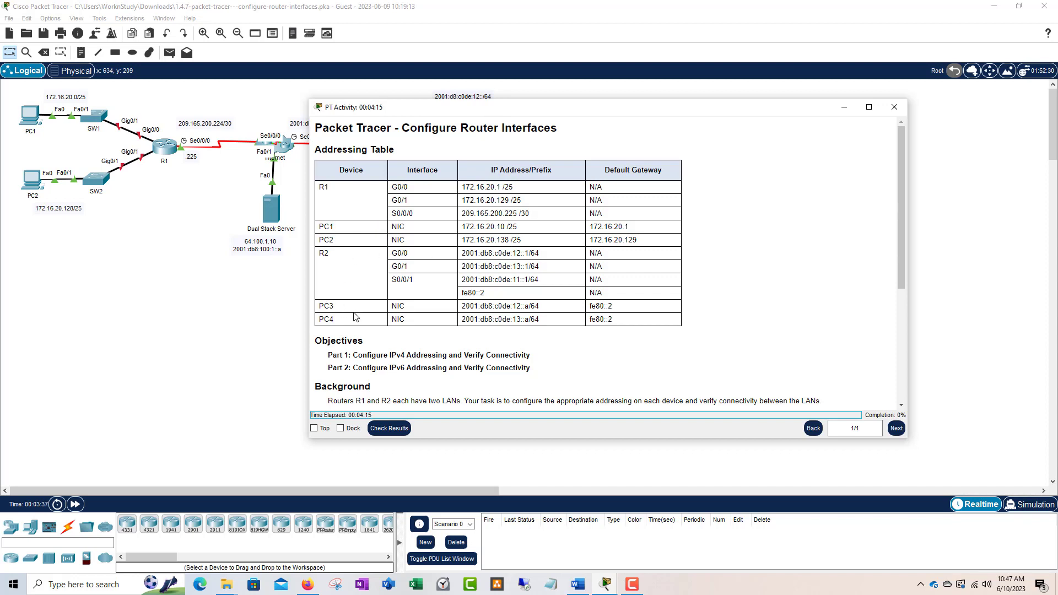
left_click_drag(540, 109, 508, 0)
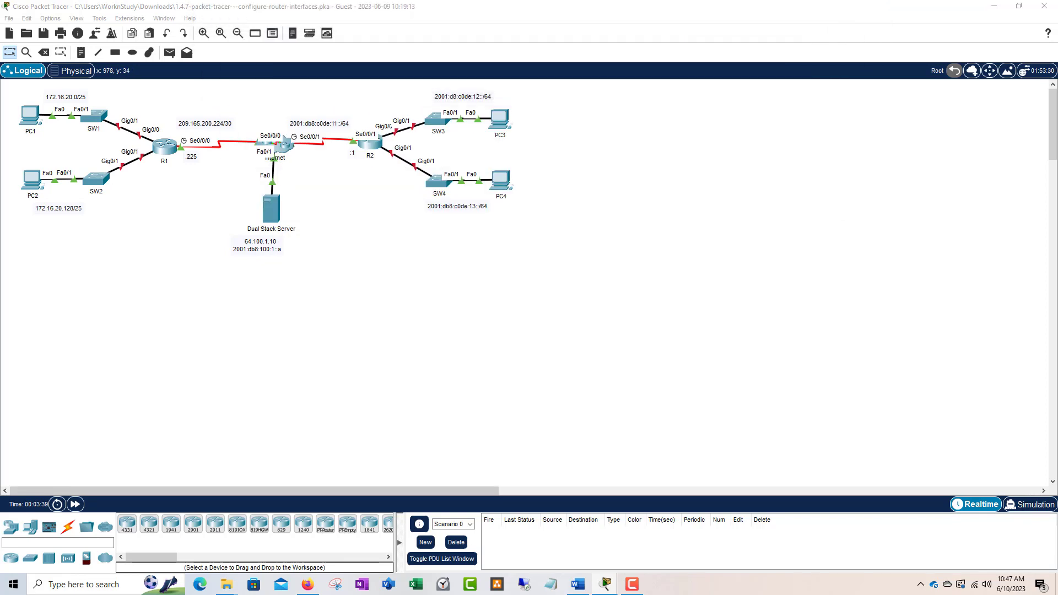
left_click(166, 147)
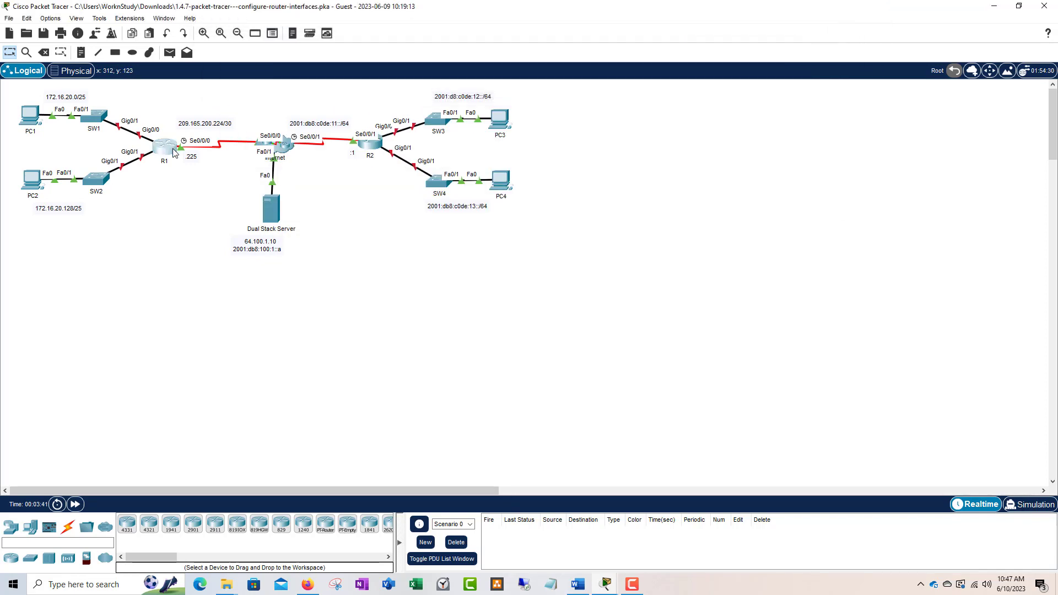
Step: Log in to R1's CLI, gain privileged access with the enable password, and widen the console
left_click(453, 149)
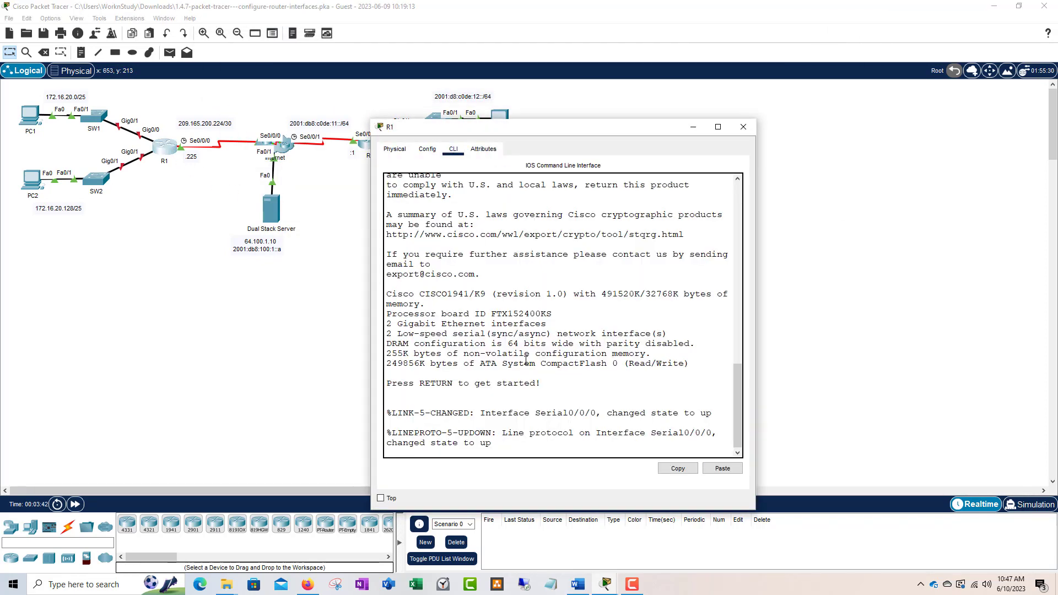
key("Return")
key("Return")
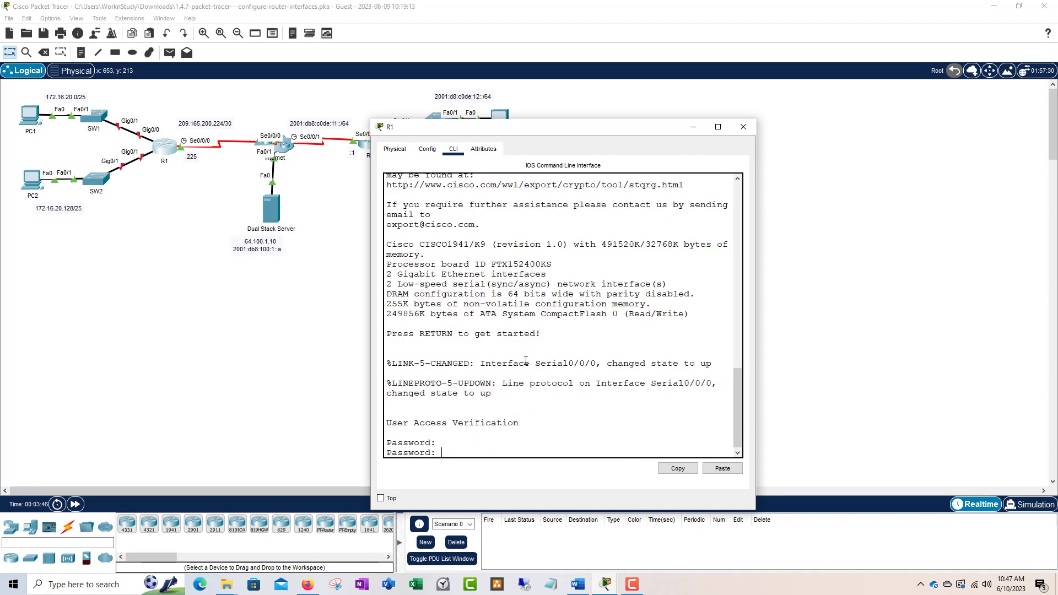
key("Return")
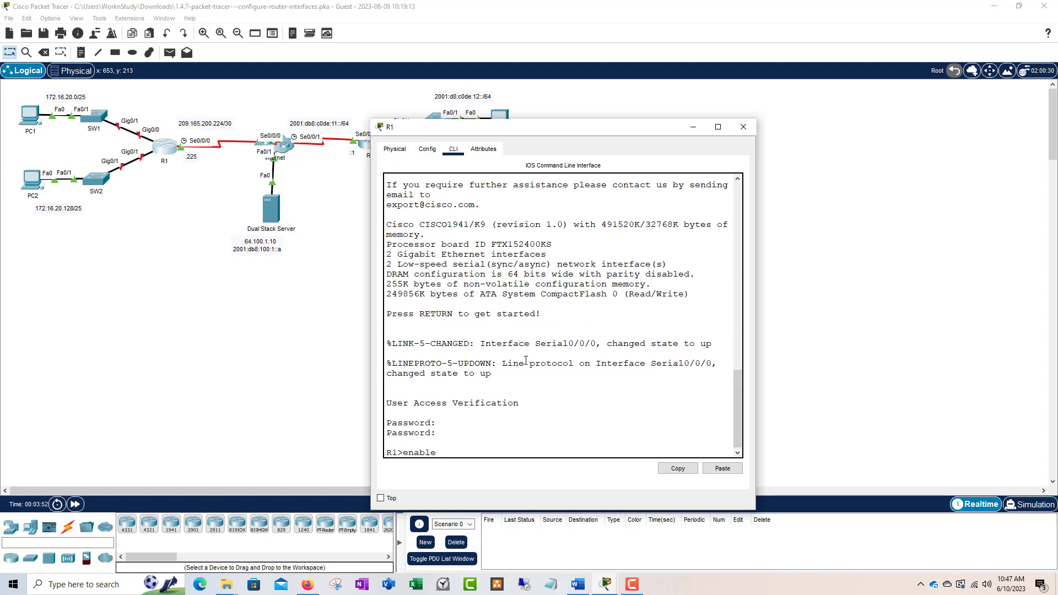
key("Return")
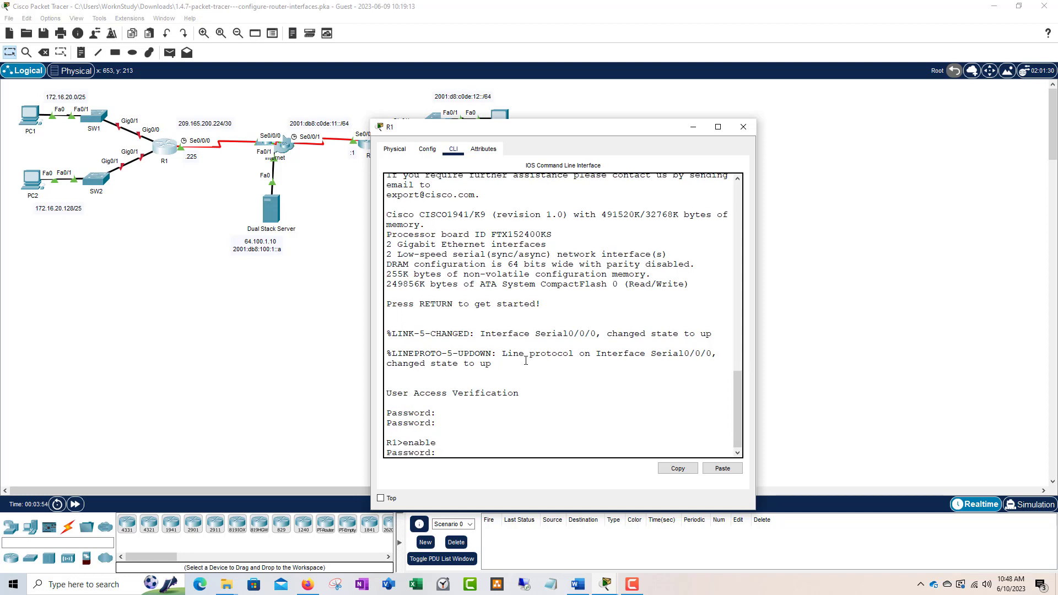
key("Return")
key("Return")
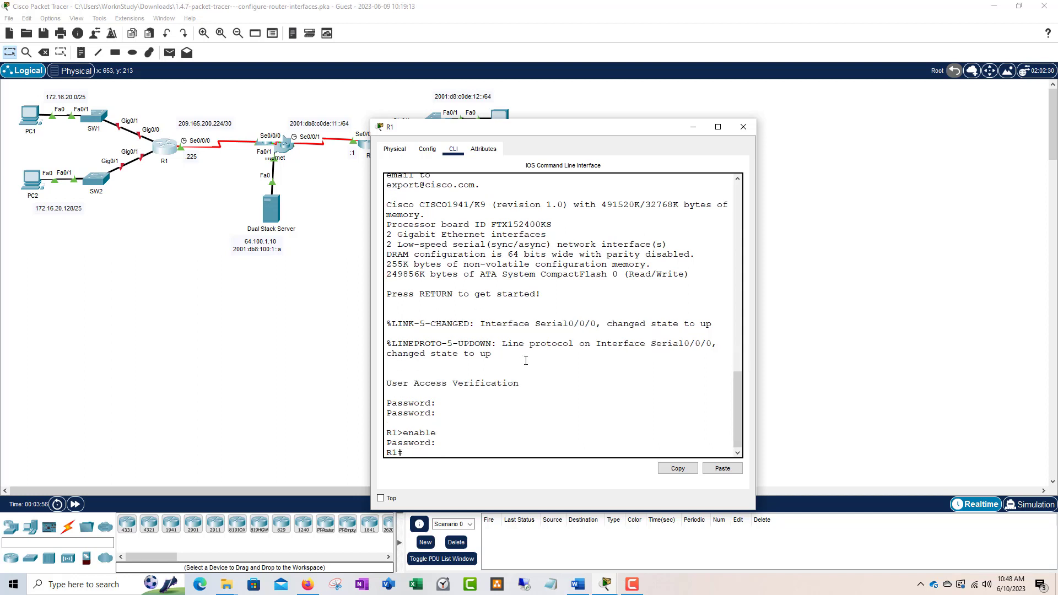
left_click_drag(604, 131, 604, 89)
left_click_drag(756, 287, 876, 287)
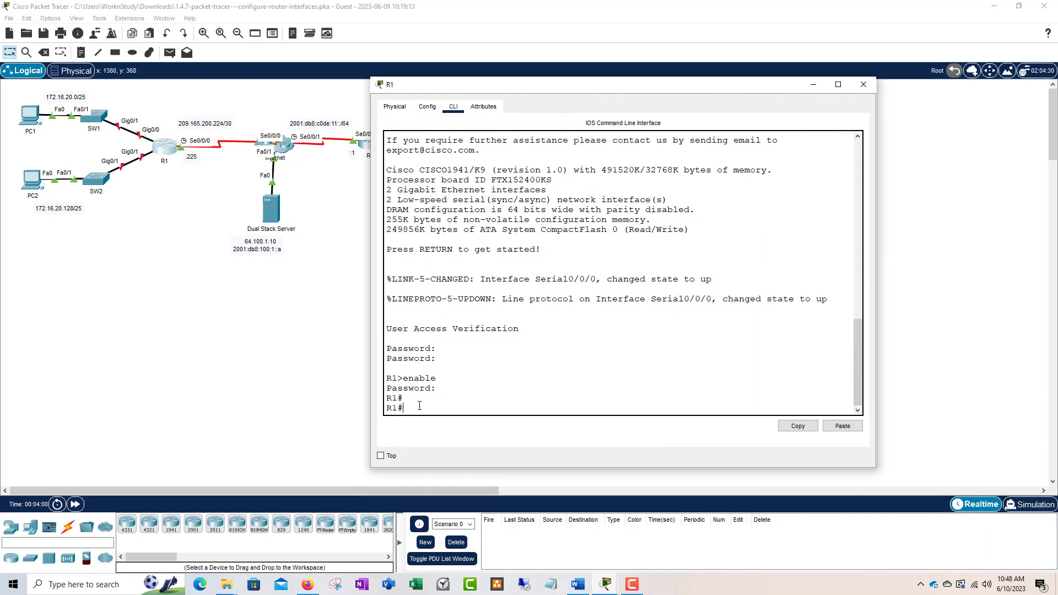
Step: Enter global configuration mode on R1 and select interface GigabitEthernet0/0
type("configure term")
key("Tab")
key("Return")
key("Return")
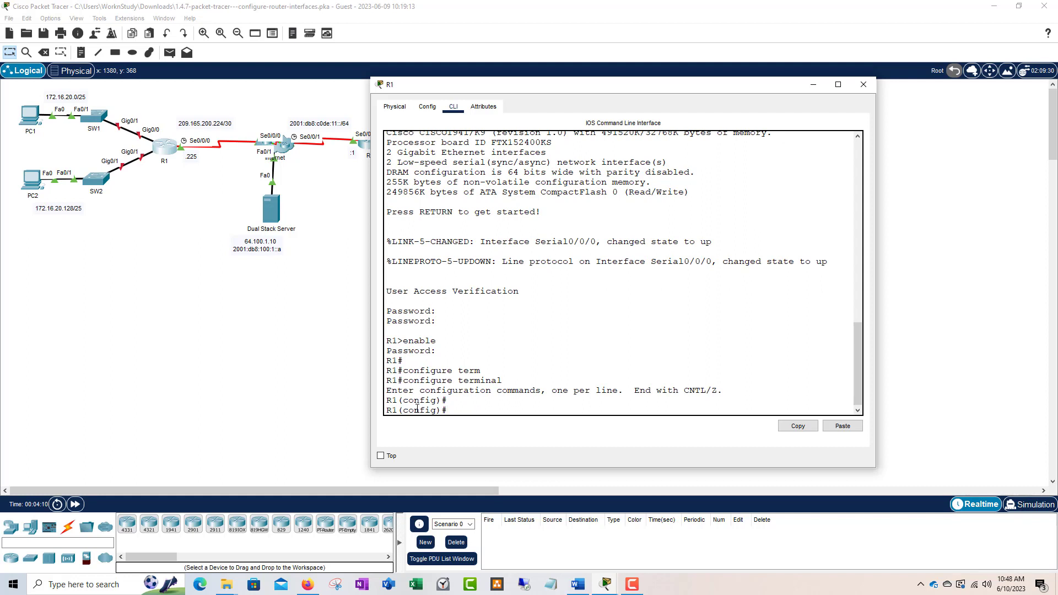
type("interface g")
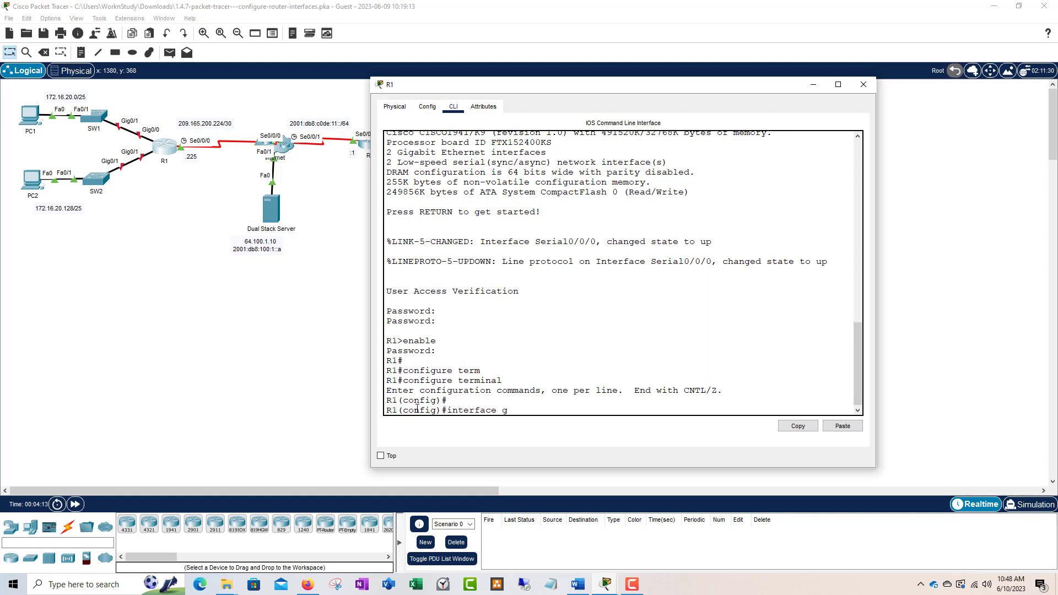
type("i")
key("Tab")
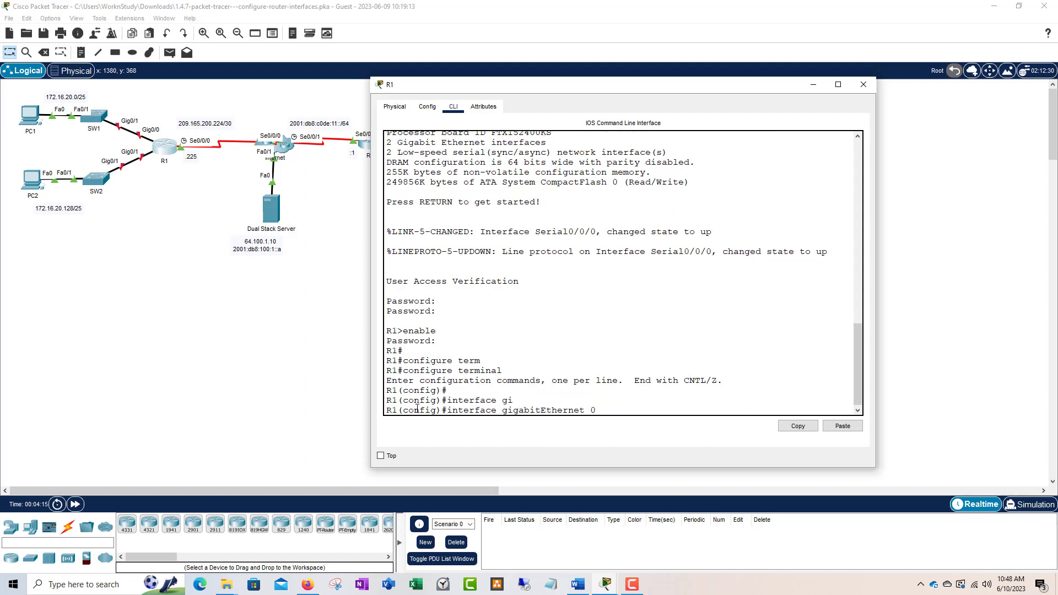
type("0/0")
key("Return")
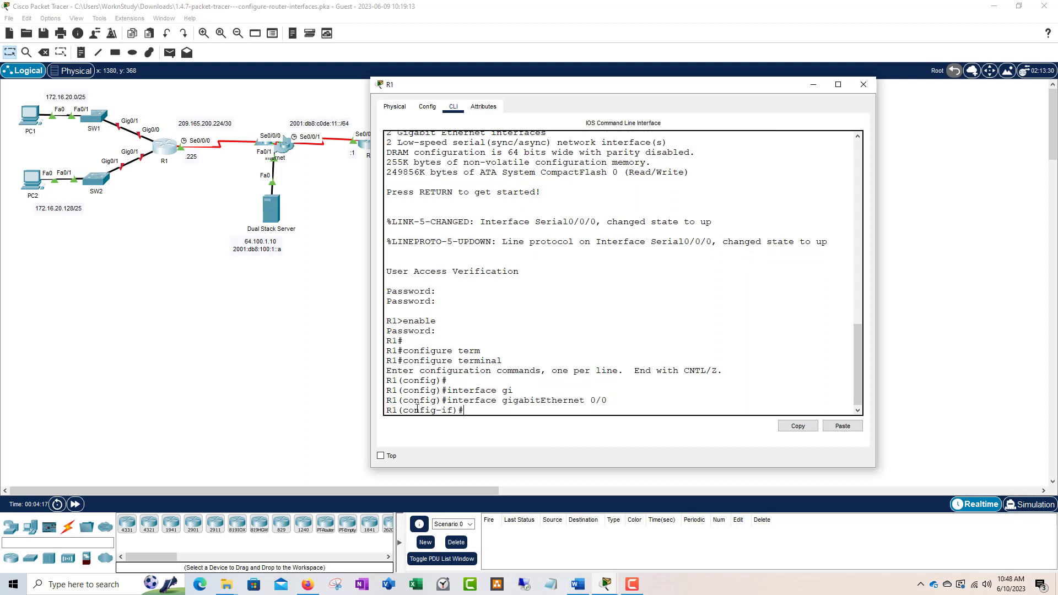
type("ip add")
Step: Assign 172.16.20.1 255.255.255.128 to GigabitEthernet0/0, run no shutdown, and exit
key("Tab")
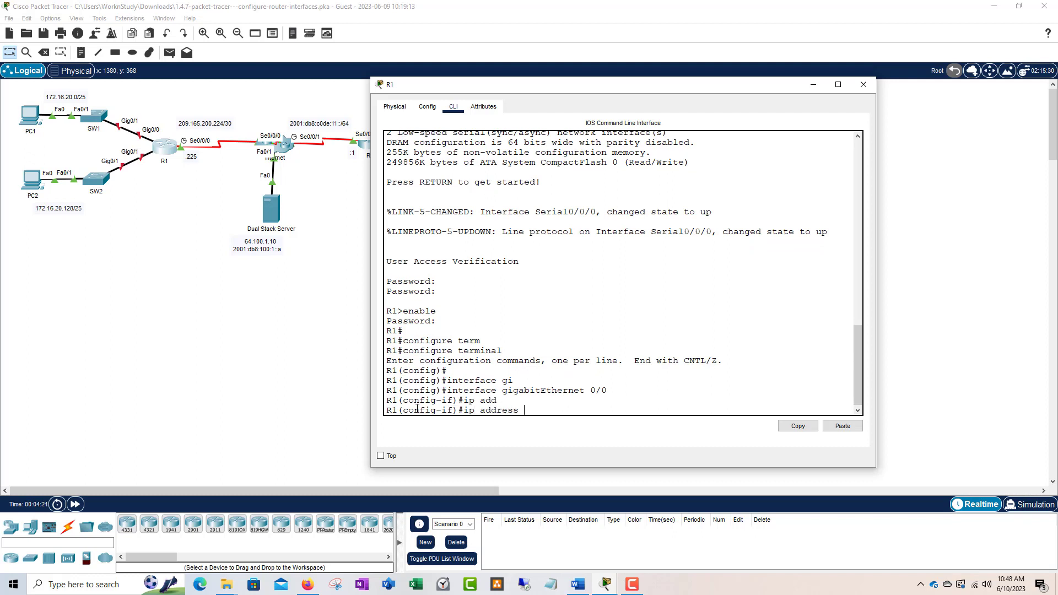
type("172.16.20.1 255.255.255.128")
key("Return")
type("n")
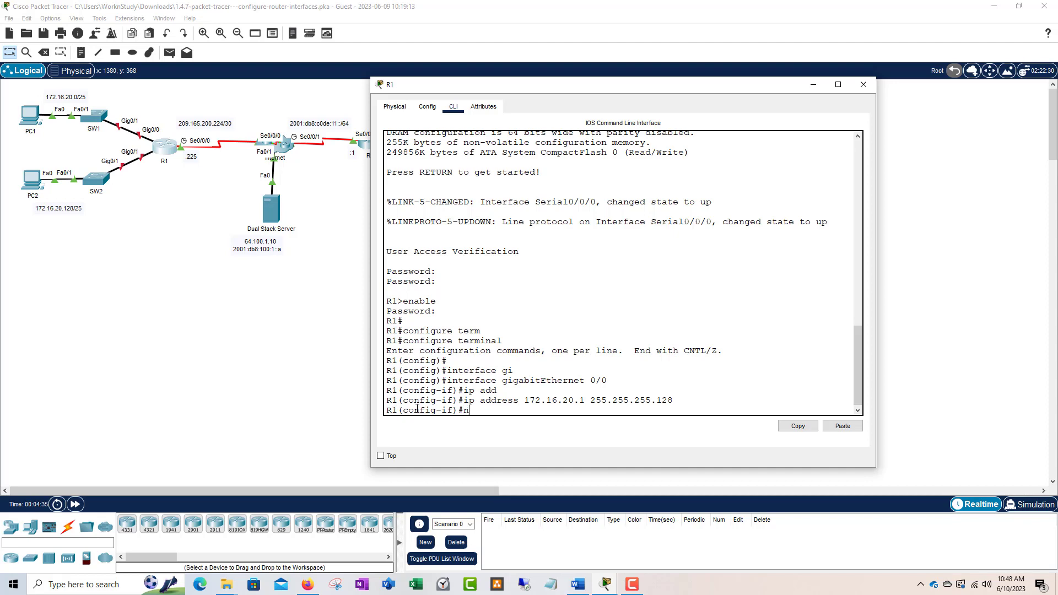
type("o shutdown")
key("Return")
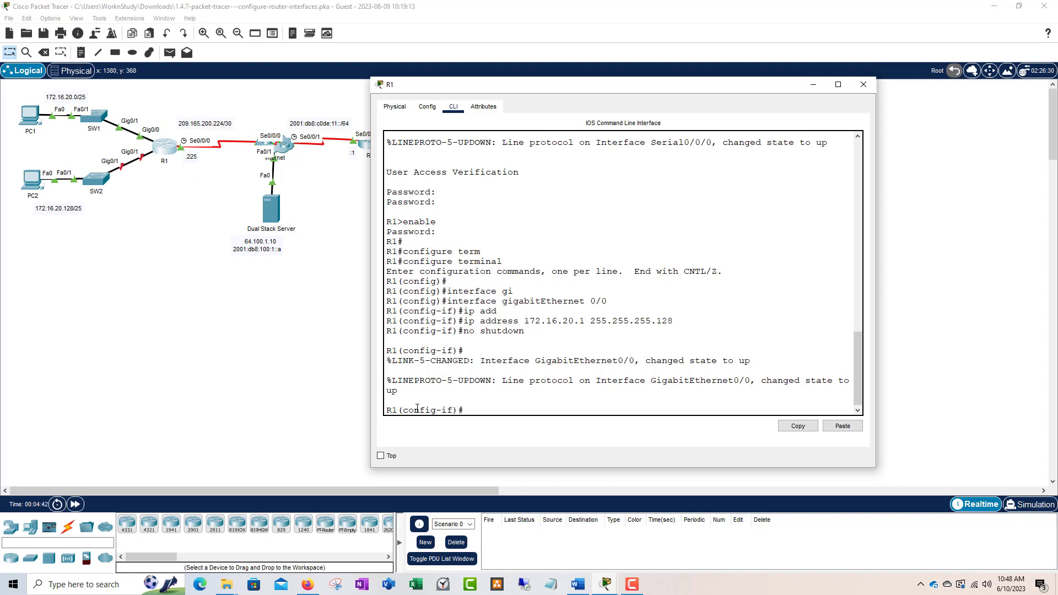
type("exit")
key("Return")
type("interf")
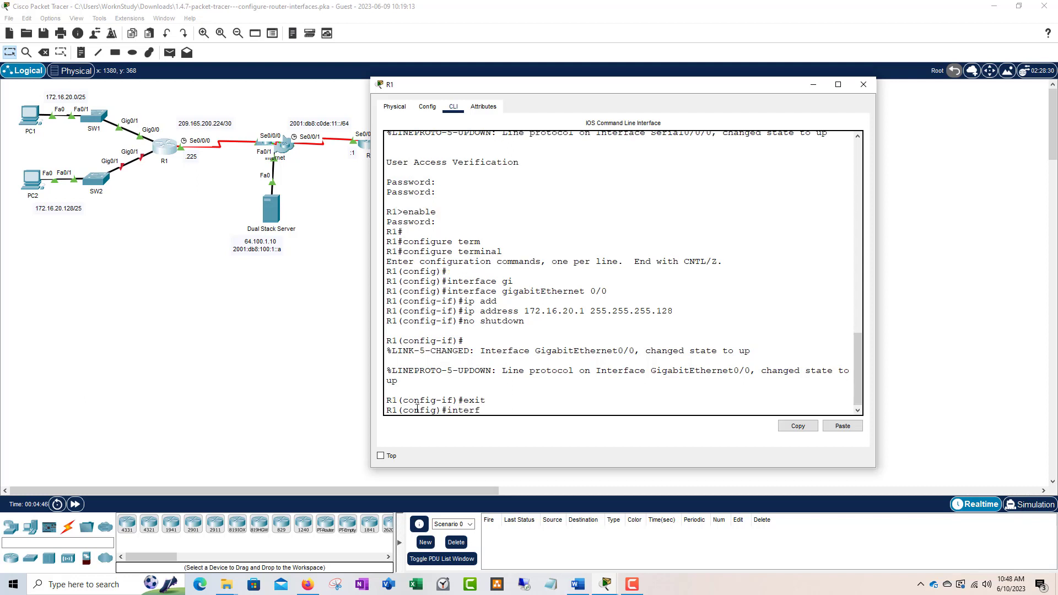
type("ace gi")
Step: Select GigabitEthernet0/1 and assign it 172.16.20.129 255.255.255.128
key("Tab")
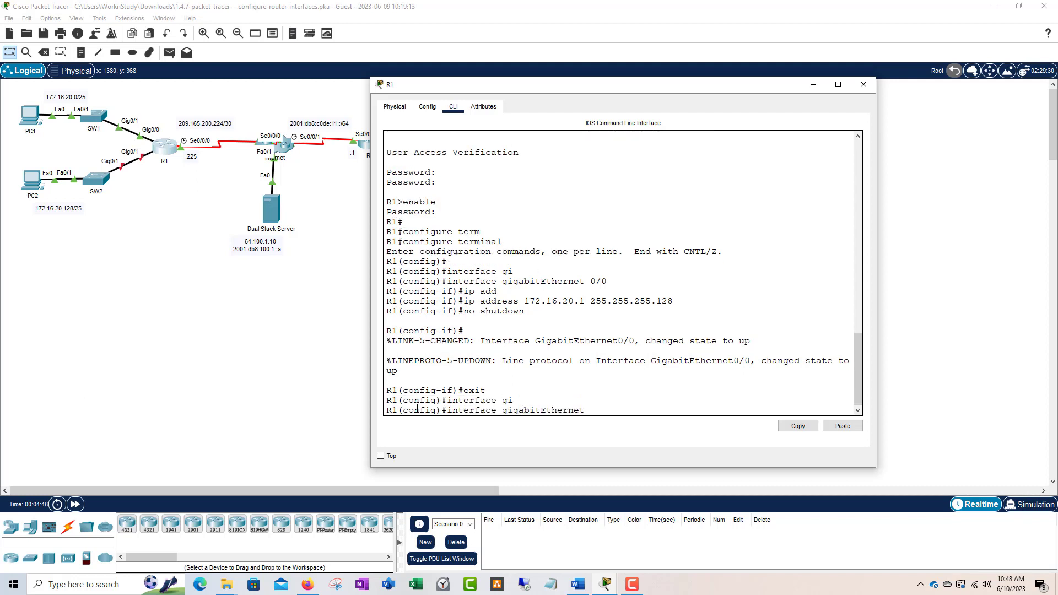
type("0/1")
key("Return")
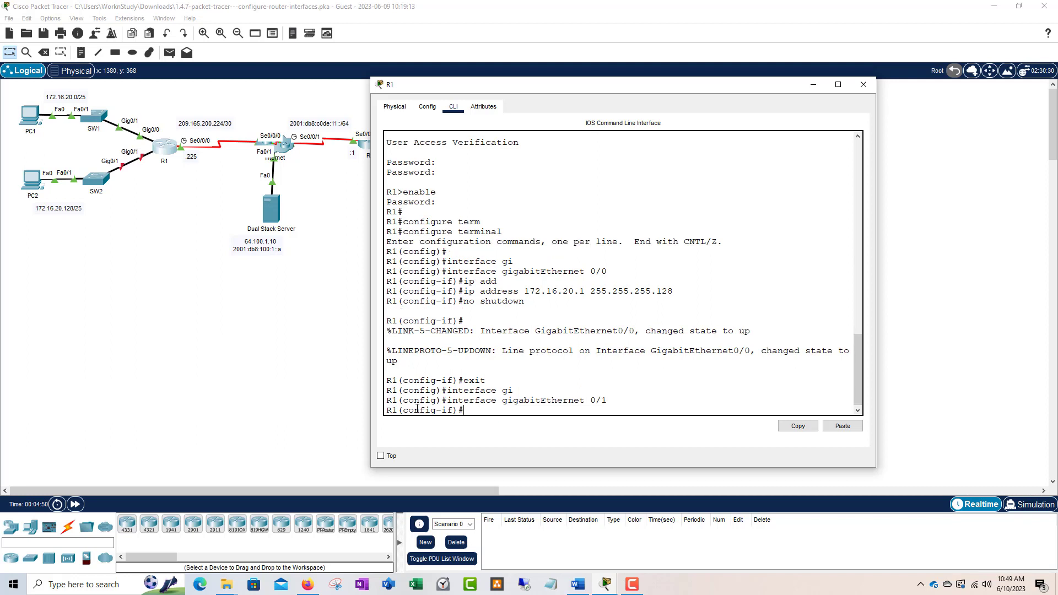
type("ip add")
key("Tab")
type("1")
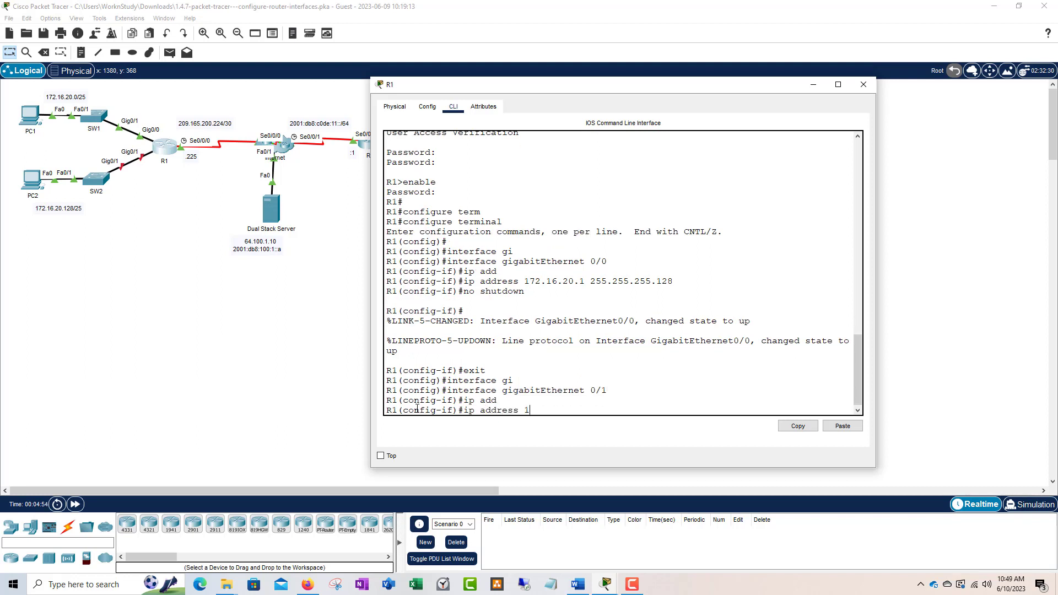
type("72.16.20.129 255.255.255.128")
key("Return")
Step: Enable GigabitEthernet0/1 with no shutdown and return to global configuration mode
type("no shutdown")
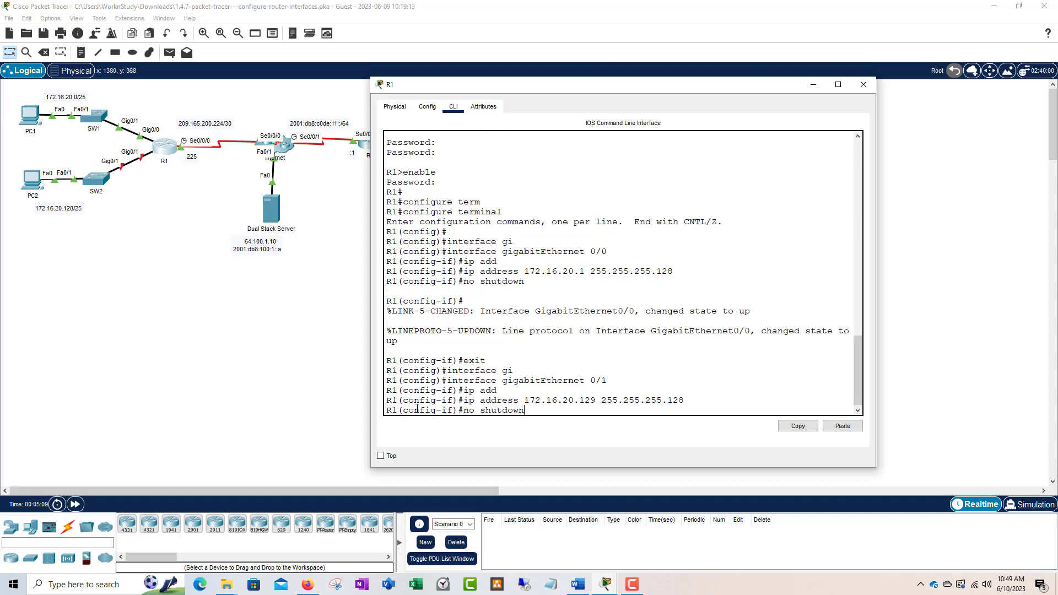
key("Return")
key("Return")
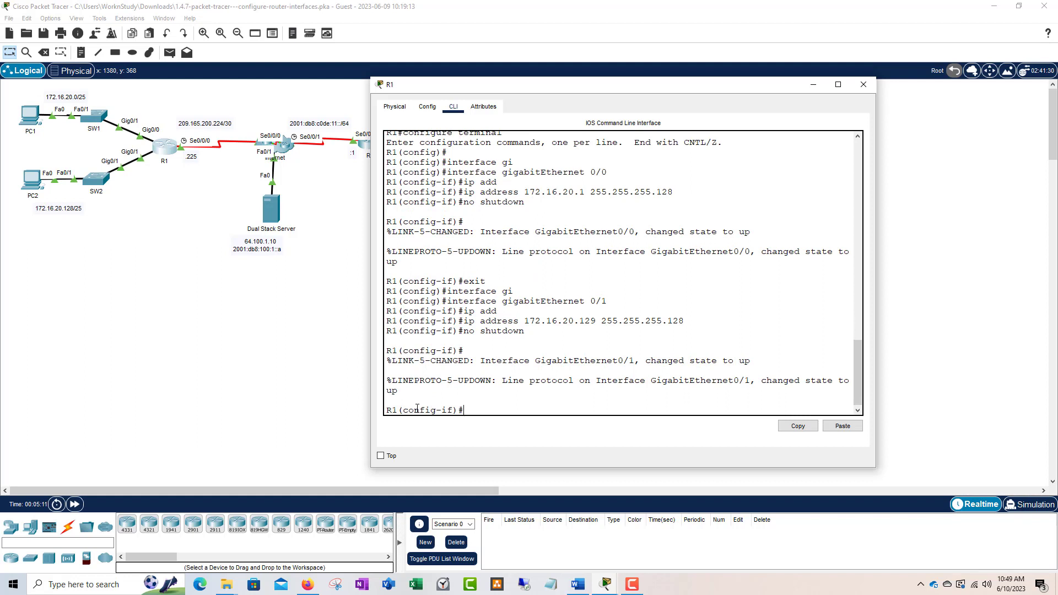
type("inte")
key("BackSpace")
key("BackSpace")
key("BackSpace")
key("BackSpace")
type("exit")
key("Return")
type("i")
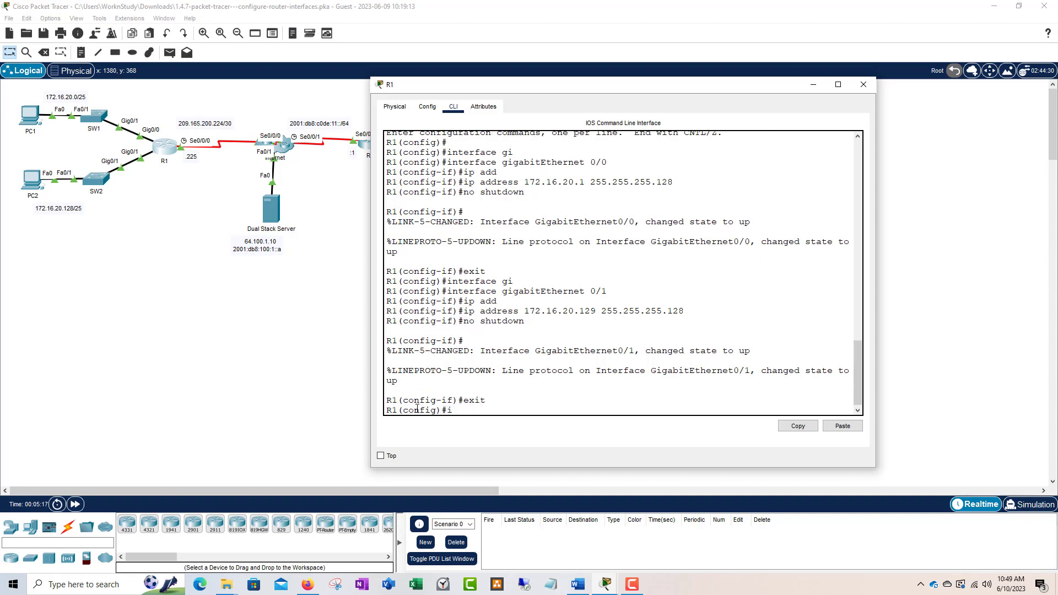
type("nterface se")
Step: Select Serial0/0/0, assign 209.165.200.225 255.255.255.252, and enable it with no shutdown
key("Tab")
type("0")
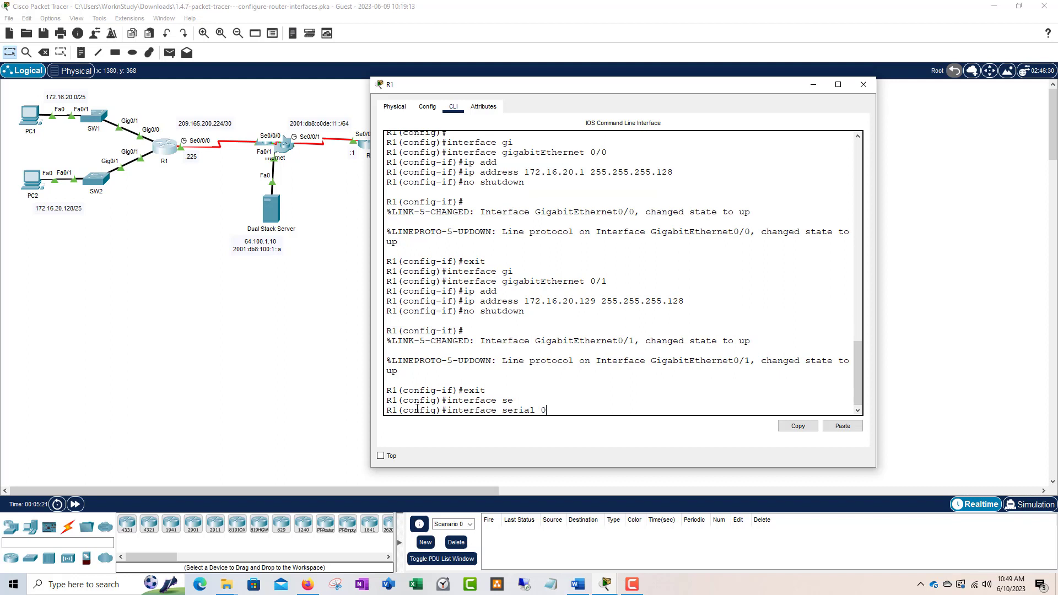
type("/0/0")
key("Return")
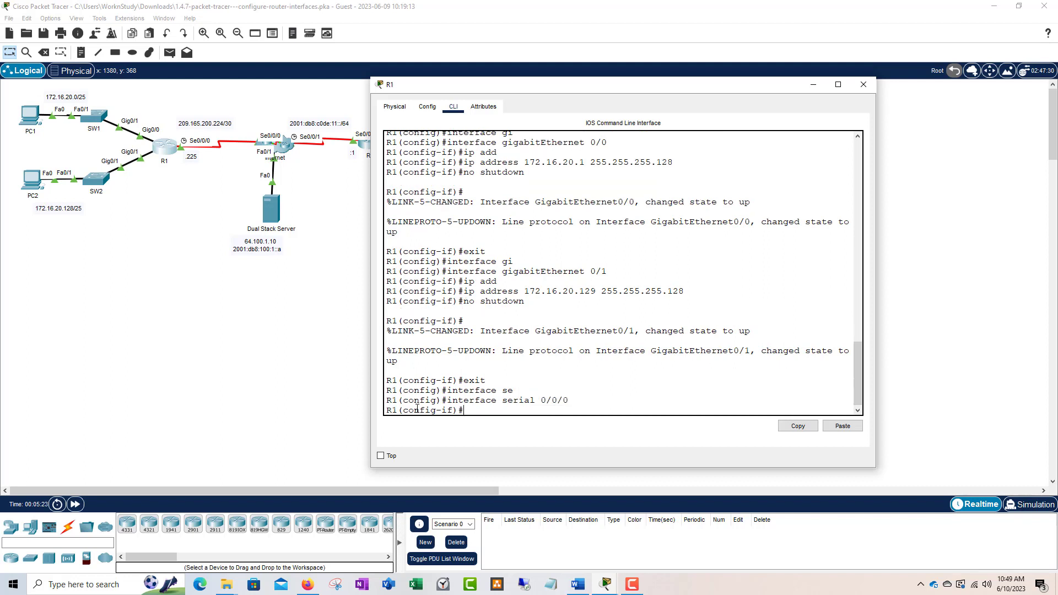
type("ip add")
key("Tab")
type("20")
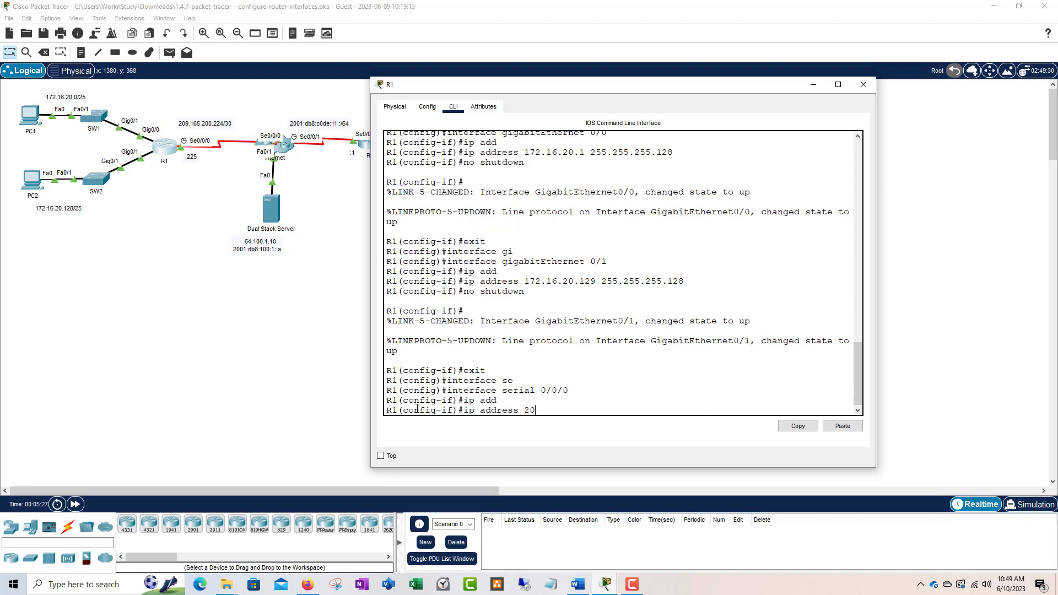
type("9.164")
type(".200.225")
type(" 255.255")
type(".255.252")
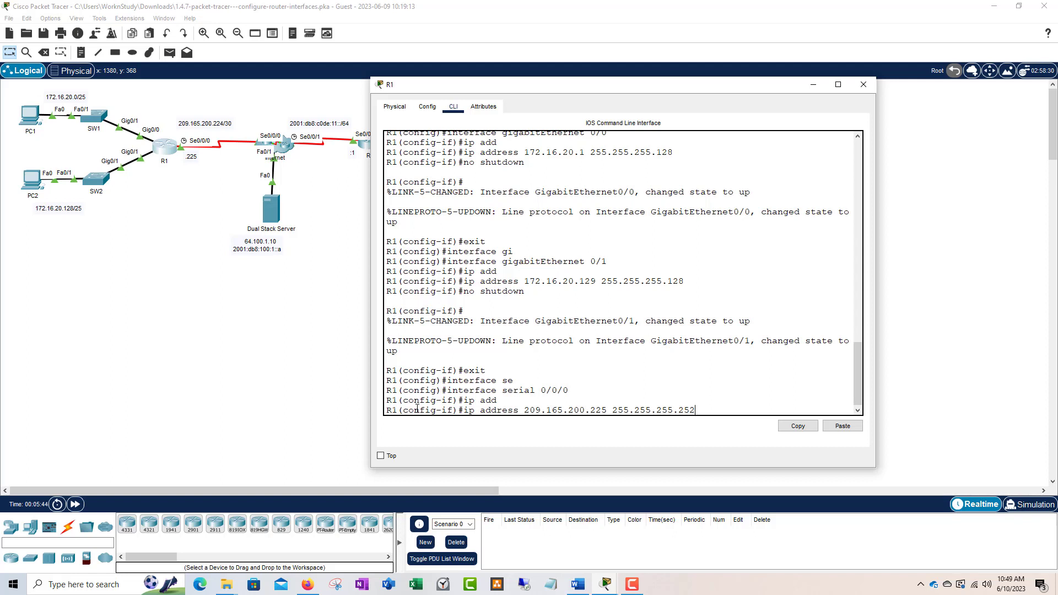
key("Return")
type("no shut")
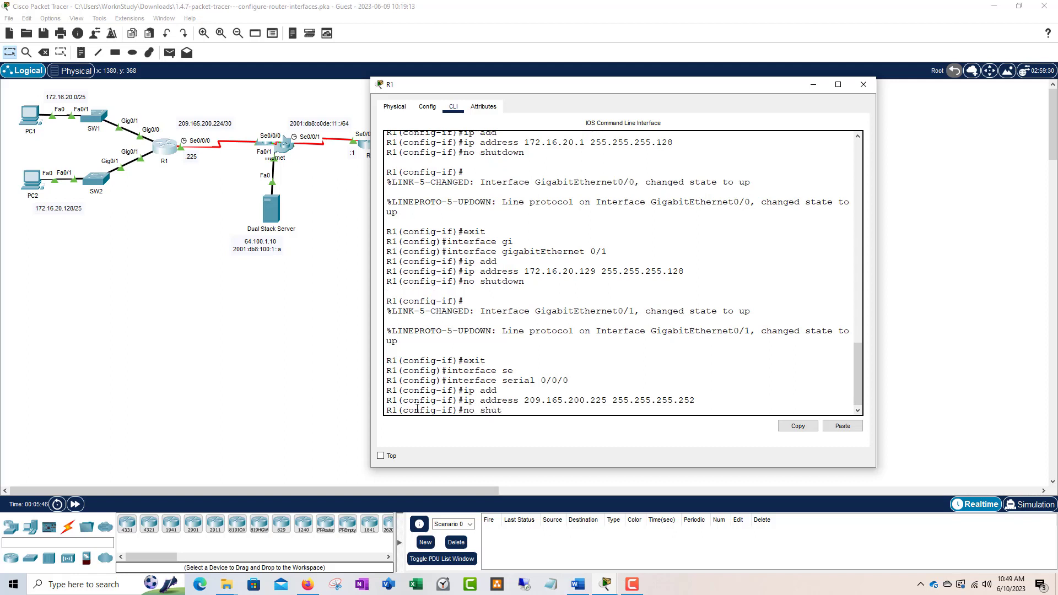
type("down")
key("Return")
key("Return")
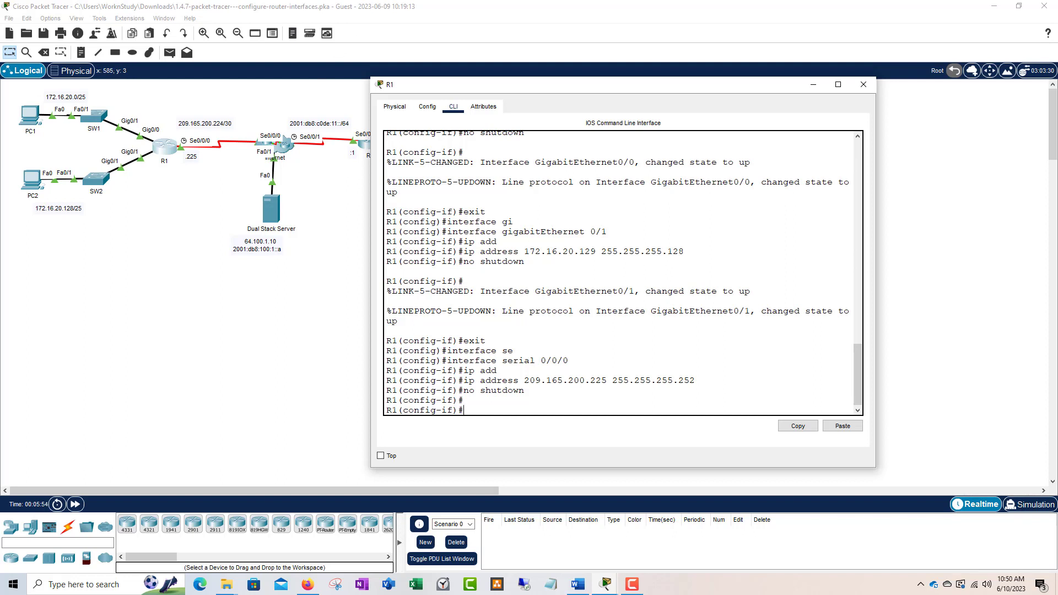
Step: Close R1's window and open PC1's IP Configuration from its Desktop tab
left_click(572, 190)
left_click(864, 84)
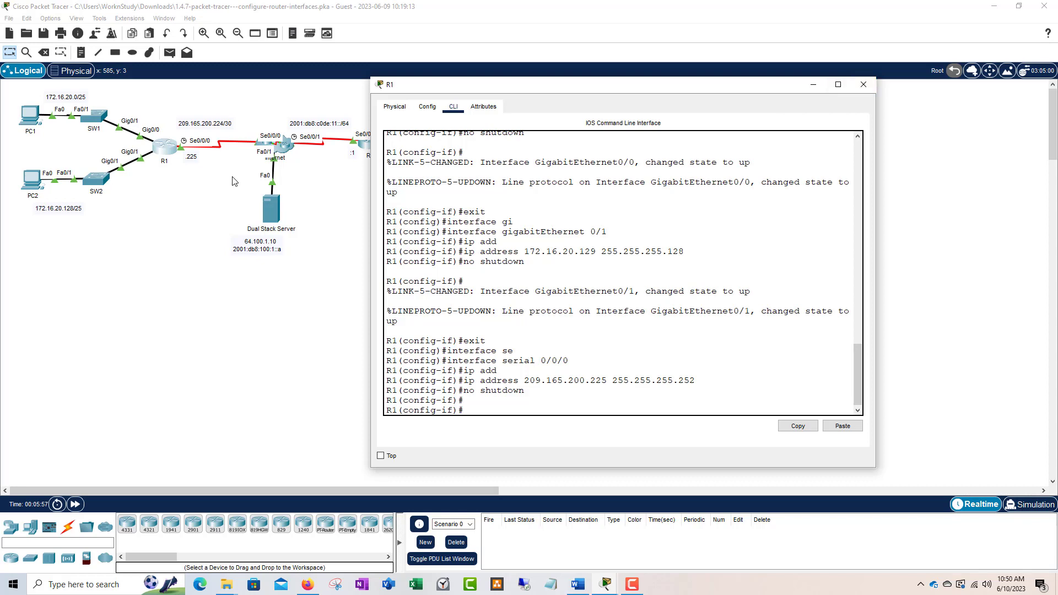
left_click(37, 123)
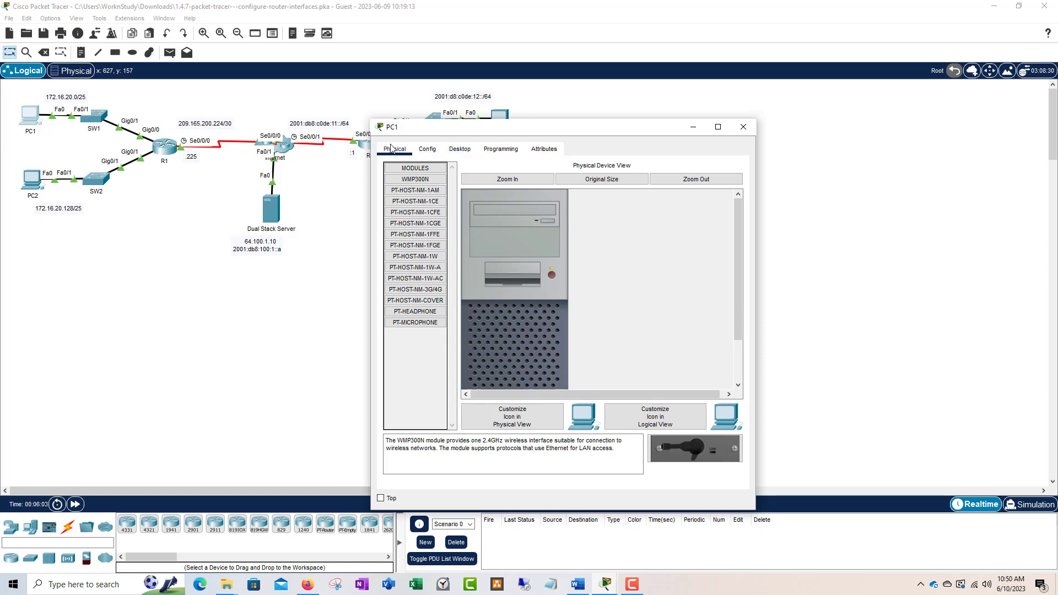
left_click(468, 148)
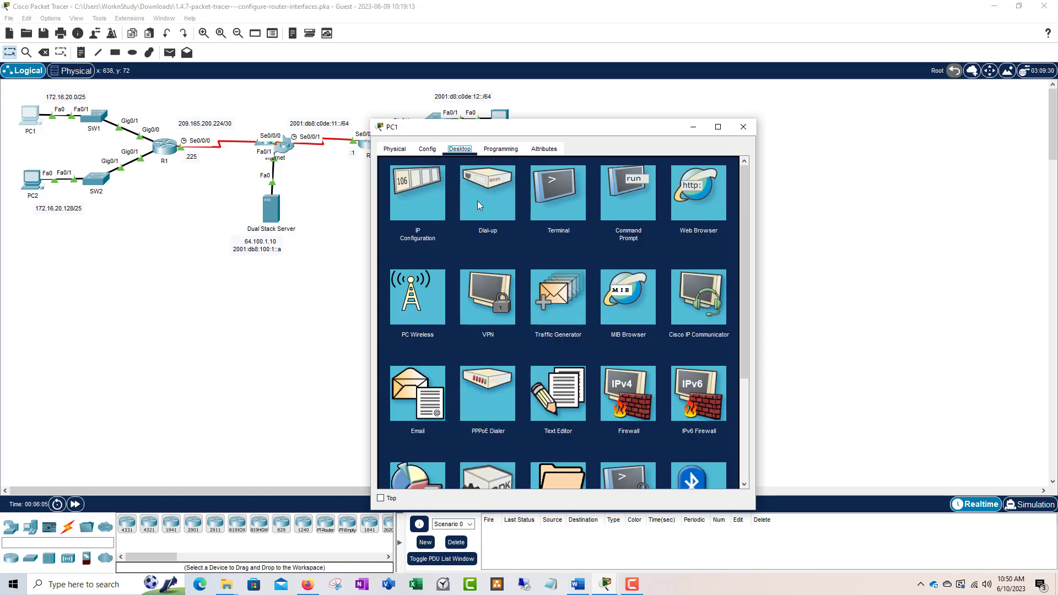
left_click(429, 205)
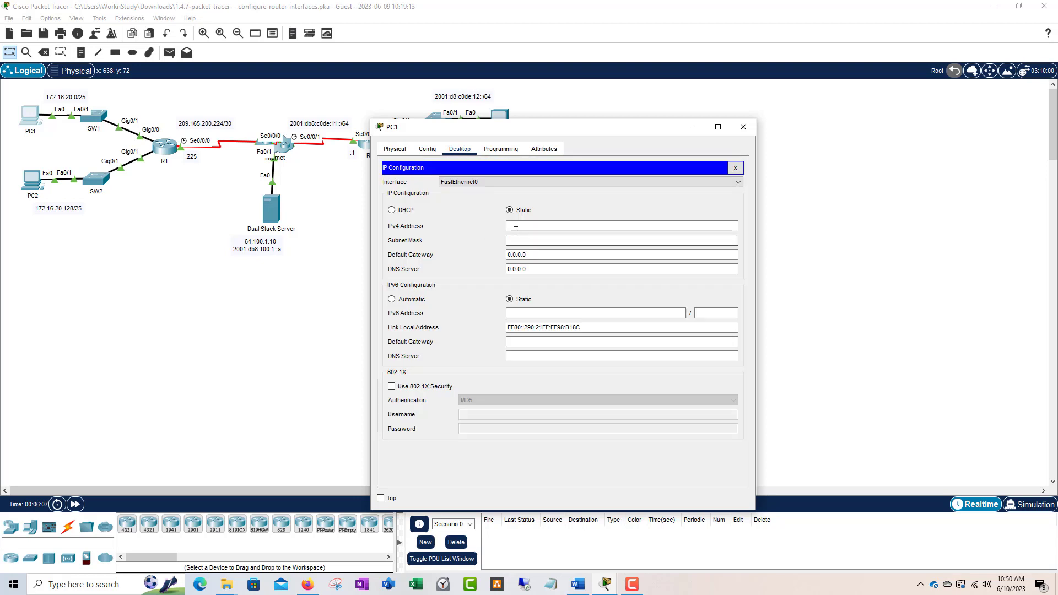
Step: Give PC1 IPv4 172.16.20.10, mask 255.255.255.128, gateway 172.16.20.1, then close the panel
left_click(521, 225)
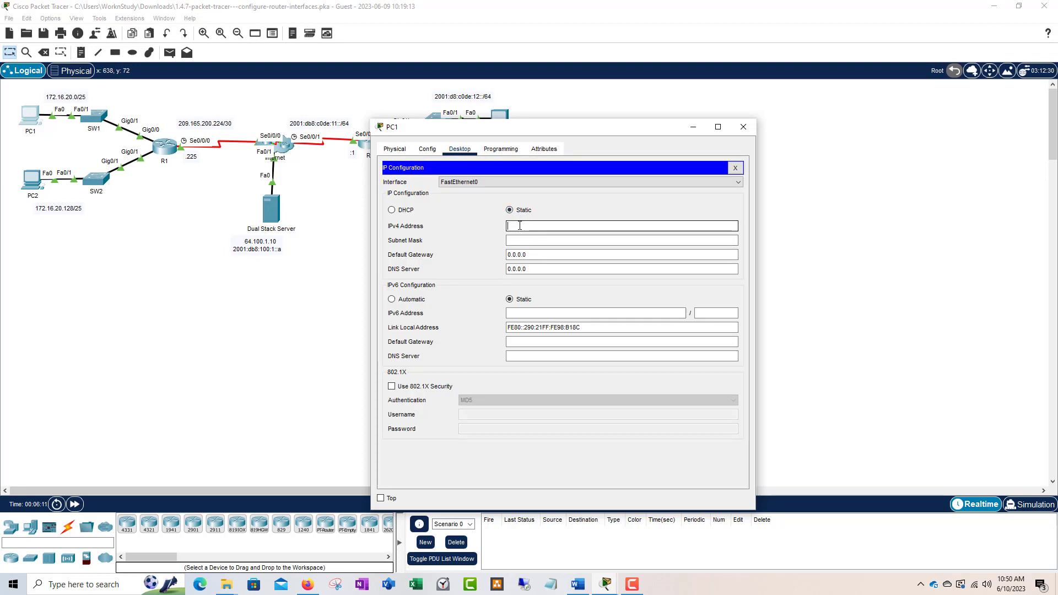
type("172.16.20.10")
key("Tab")
type("255.")
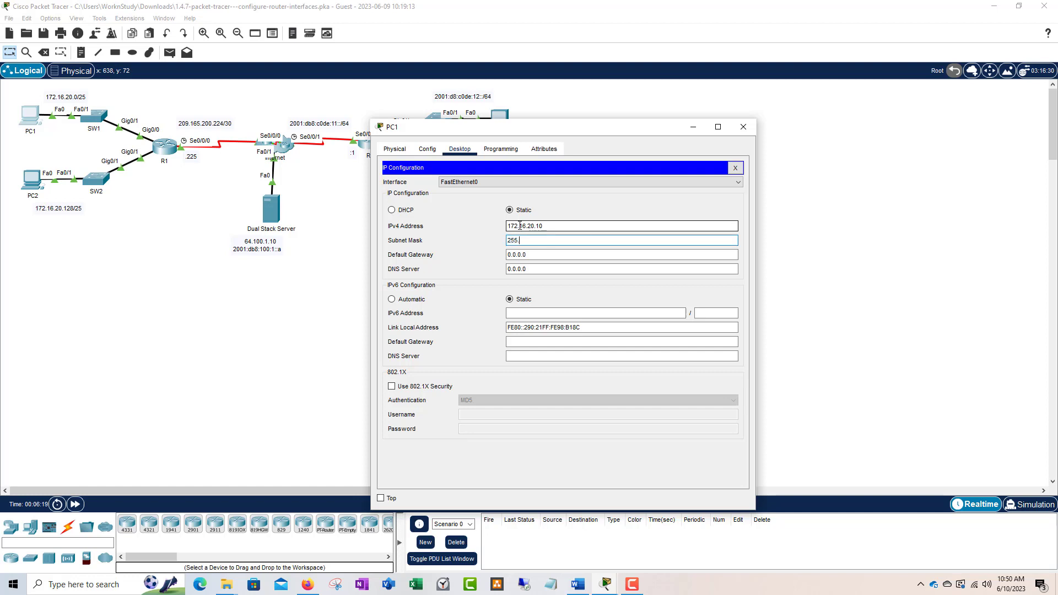
type("255.255.128")
key("Tab")
type("172")
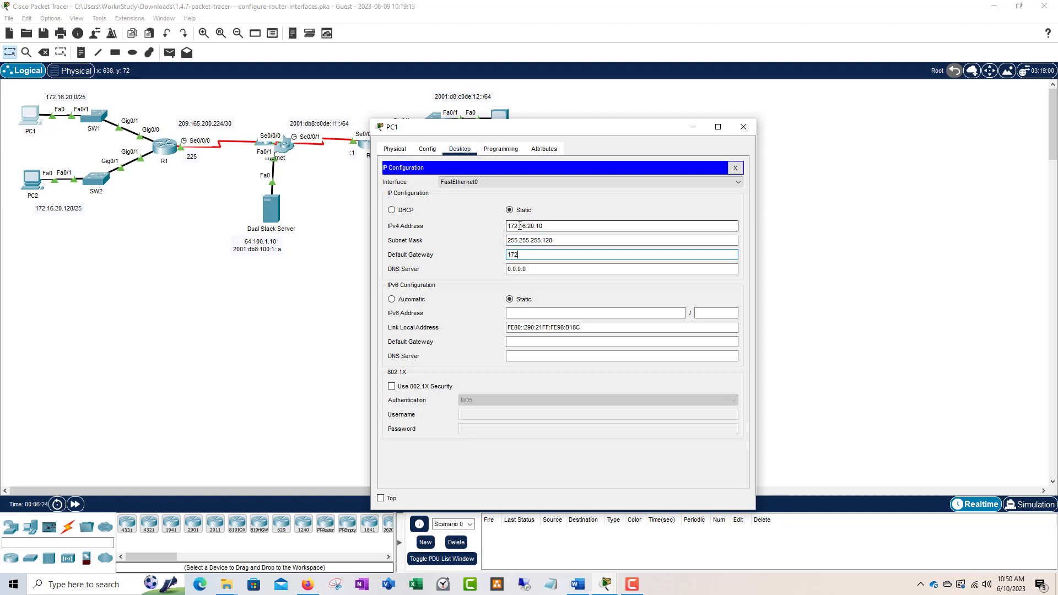
type(".16.20.1")
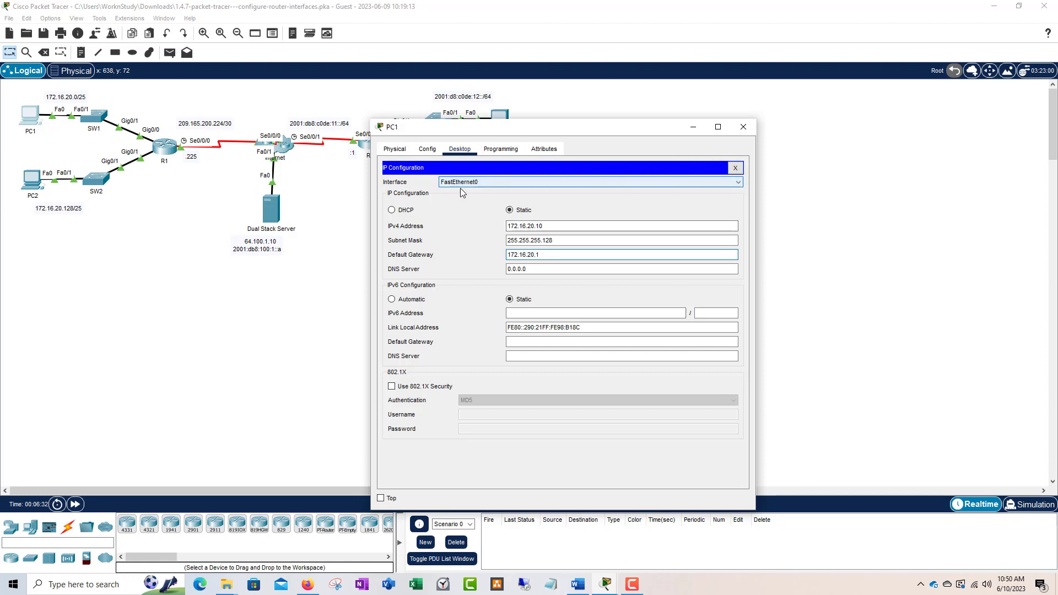
left_click(735, 167)
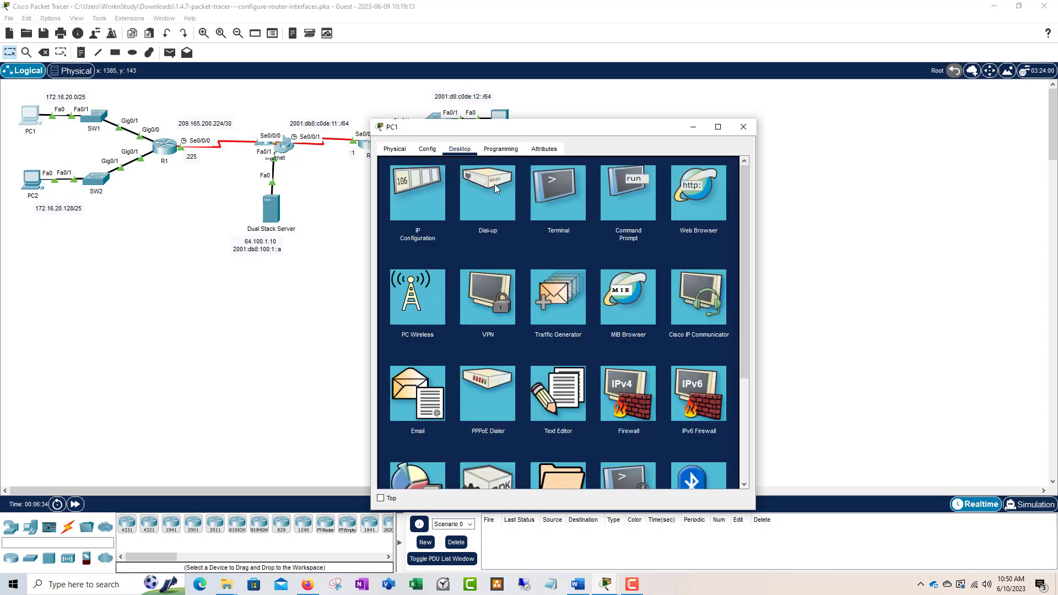
Step: Close PC1 and enter PC2's IPv4 172.16.20.138, mask 255.255.255.128, gateway 172.16.20.129
left_click(743, 127)
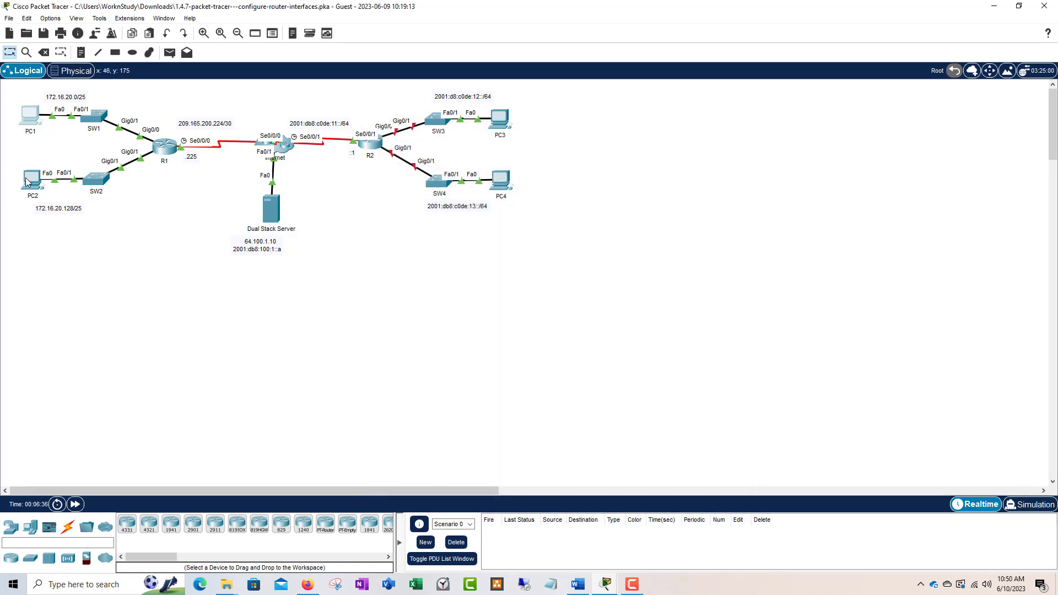
left_click(26, 181)
left_click(460, 149)
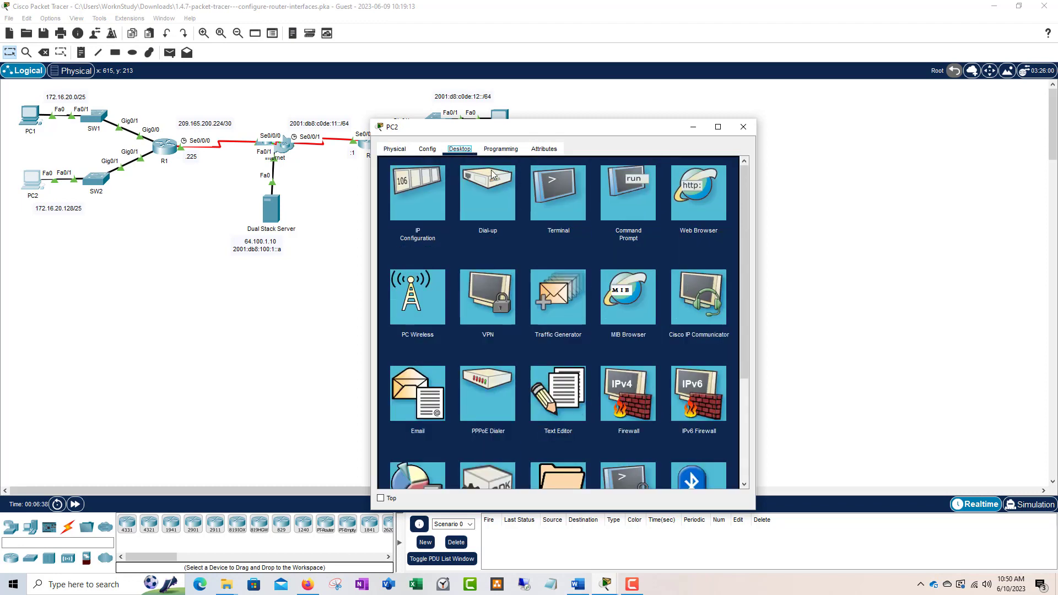
left_click(419, 209)
left_click(544, 226)
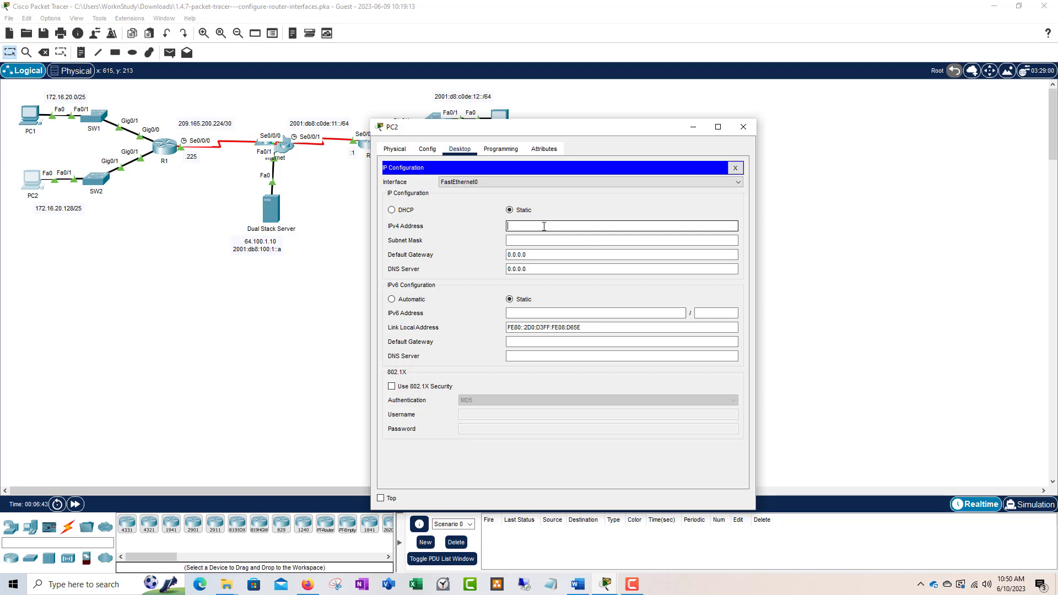
type("172.168")
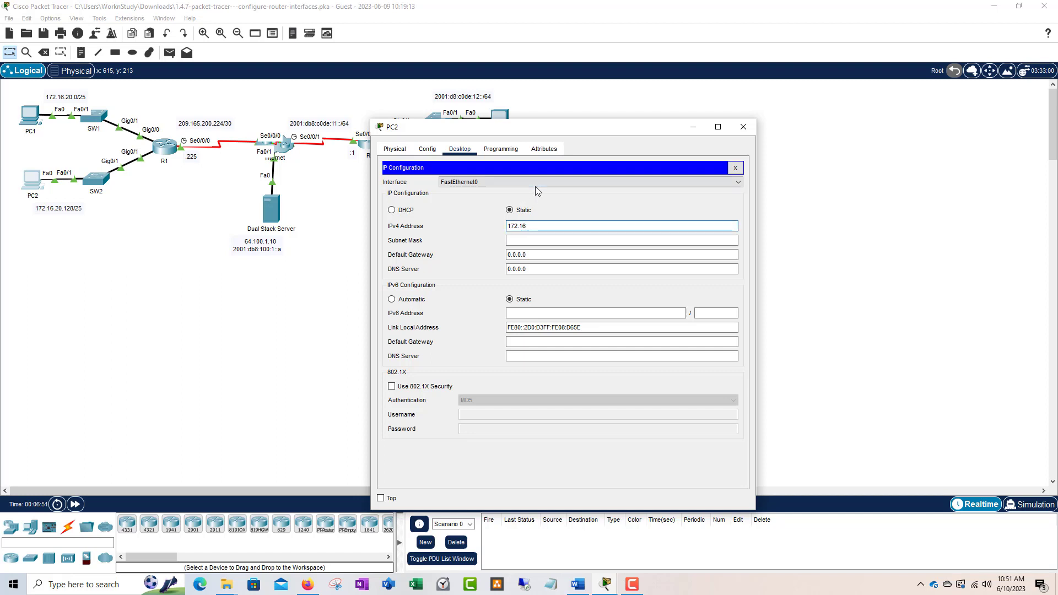
type(".20")
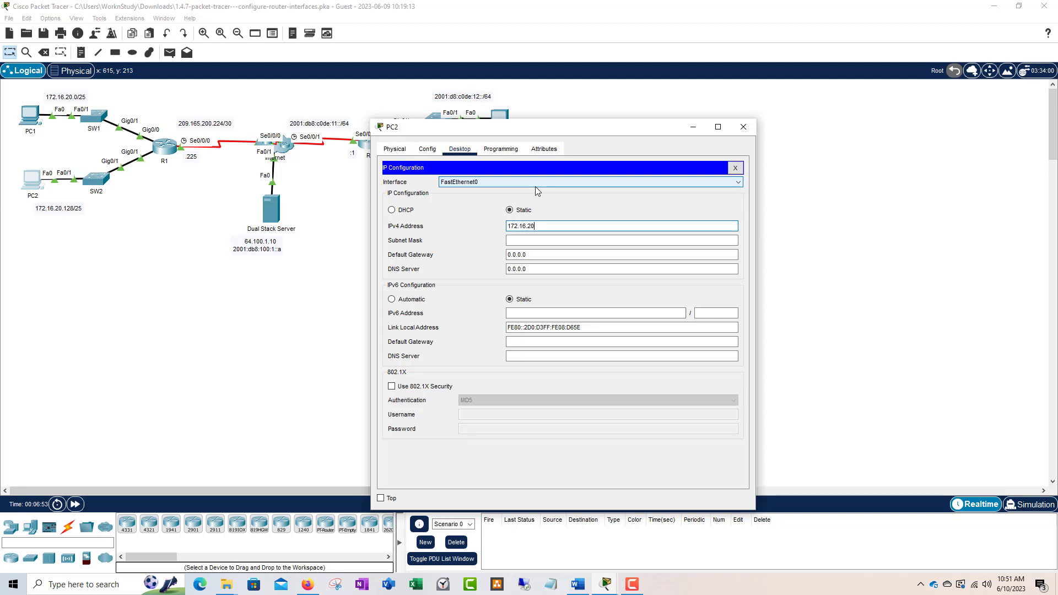
type(".138")
key("Tab")
type("255.255")
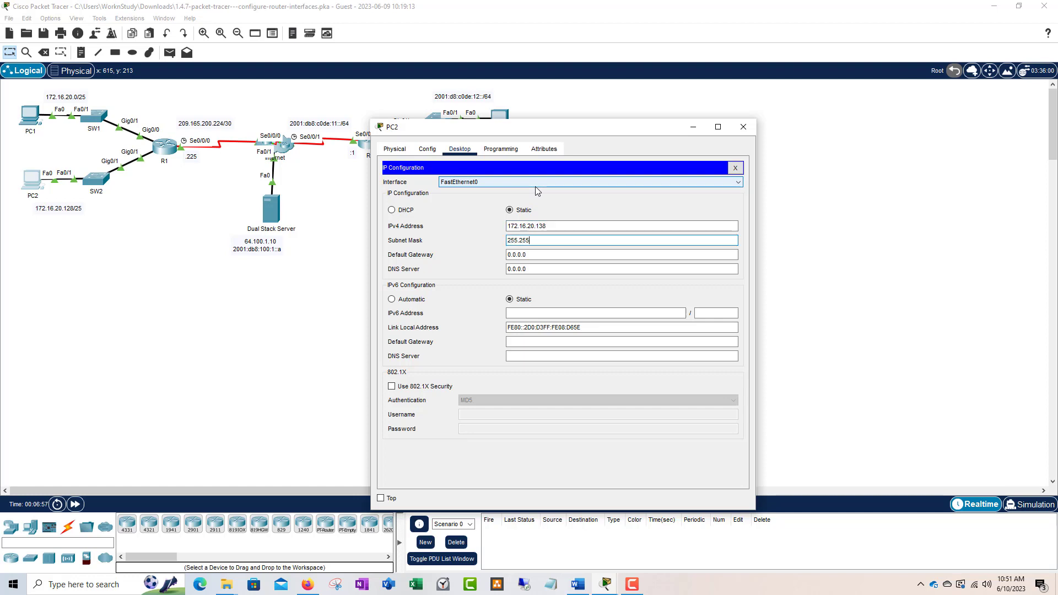
type(".255.128")
key("Tab")
type("172")
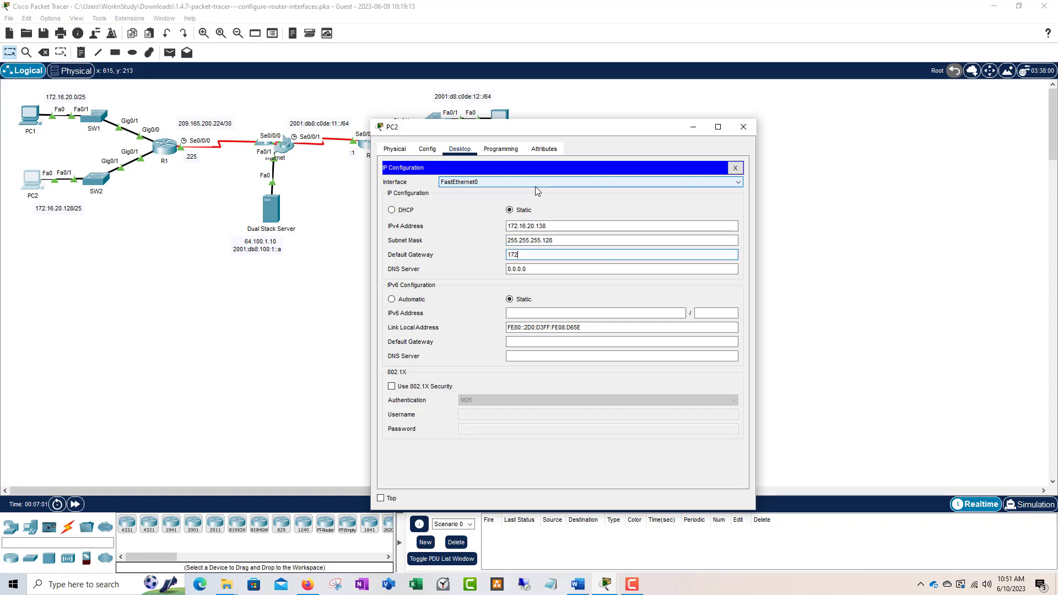
type(".16.20.129")
Step: Close PC2, review PC1's IPv4 subnet mask, then reopen PC1 and launch Command Prompt
left_click(743, 127)
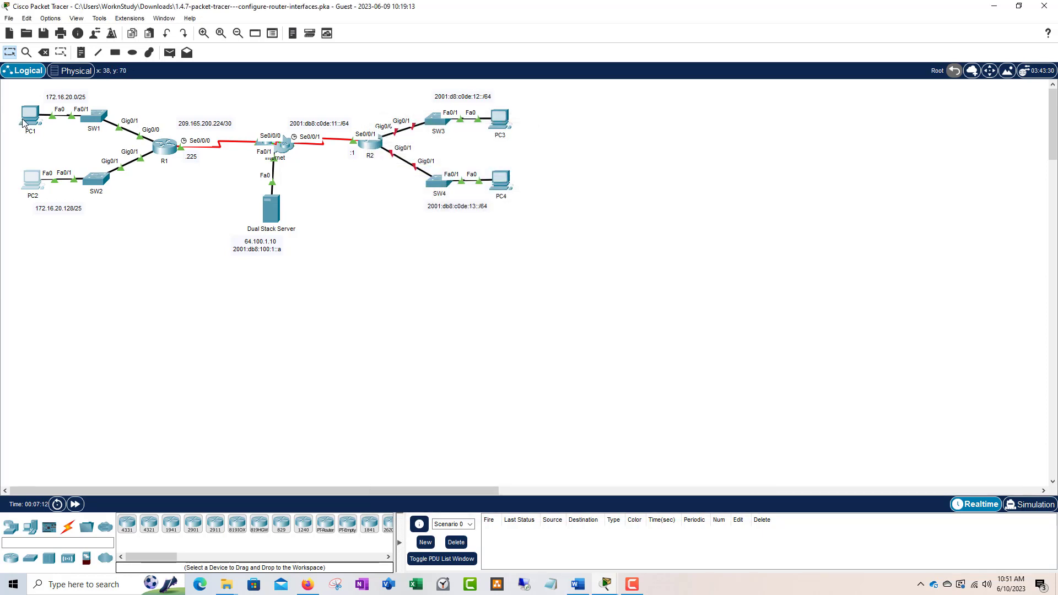
left_click(391, 201)
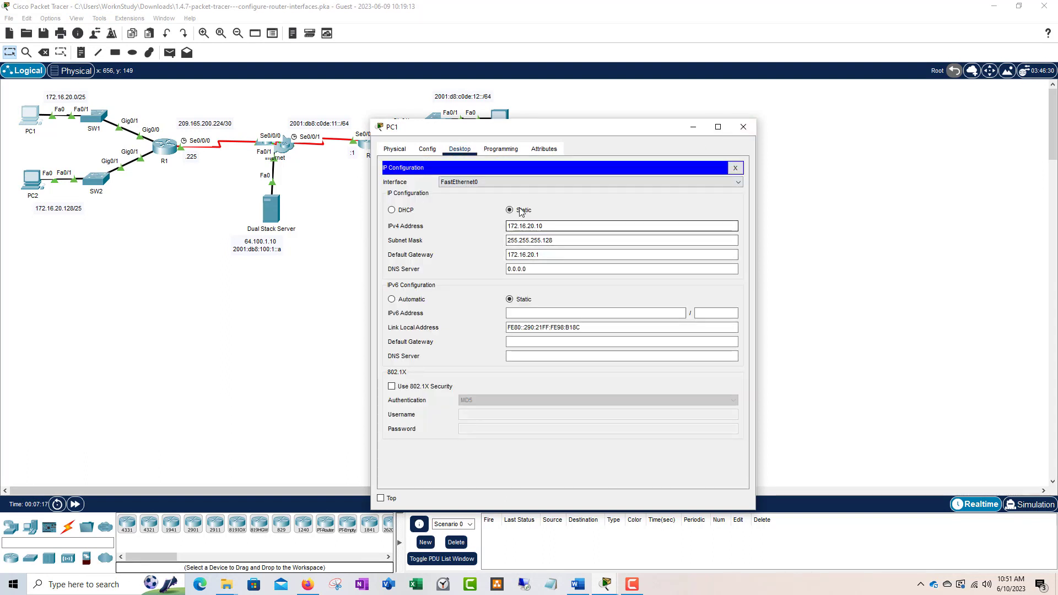
left_click(537, 240)
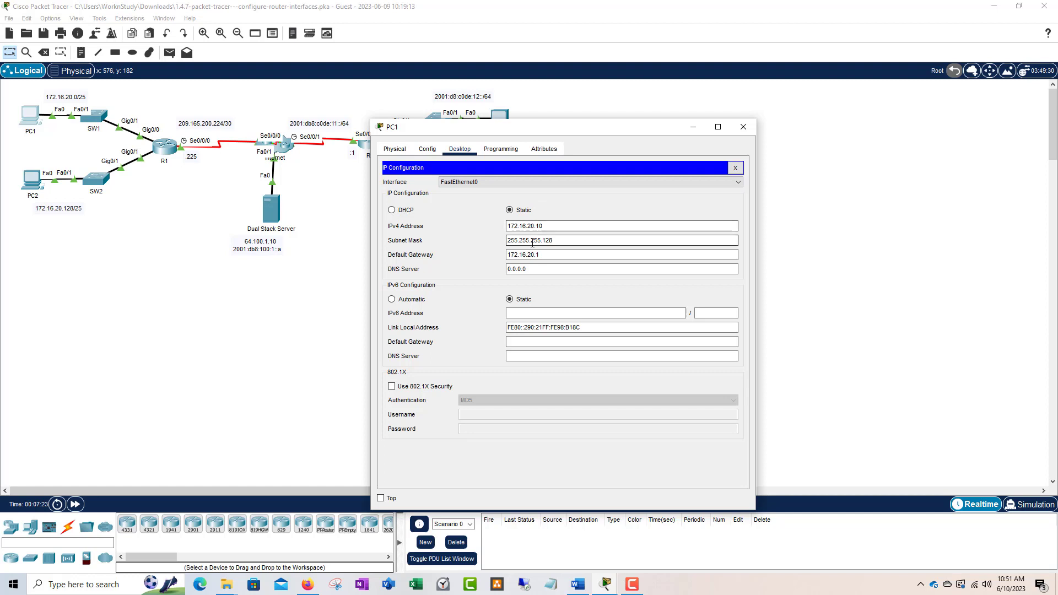
left_click(748, 130)
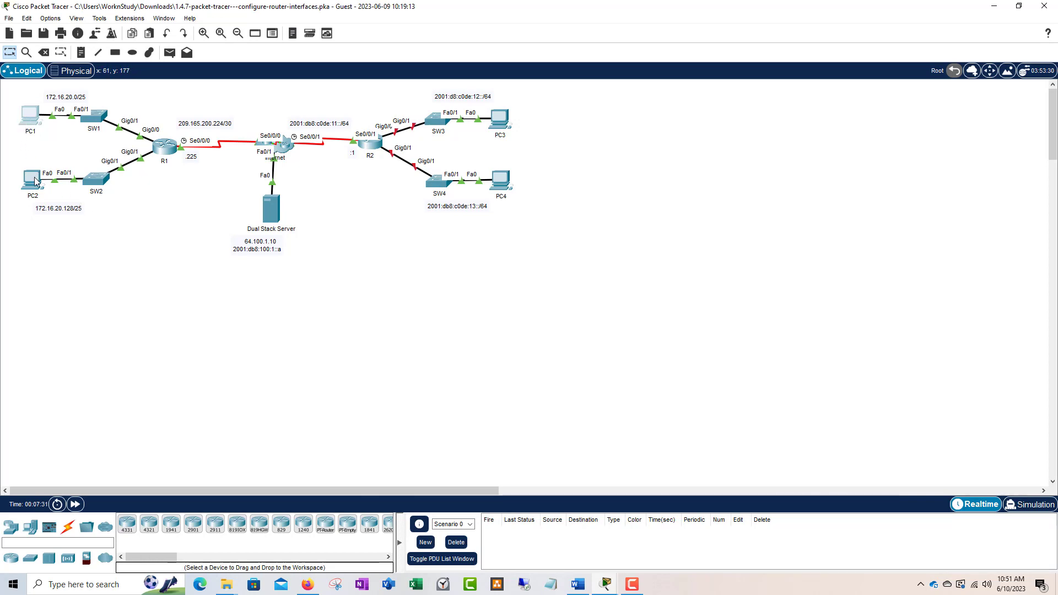
left_click(31, 117)
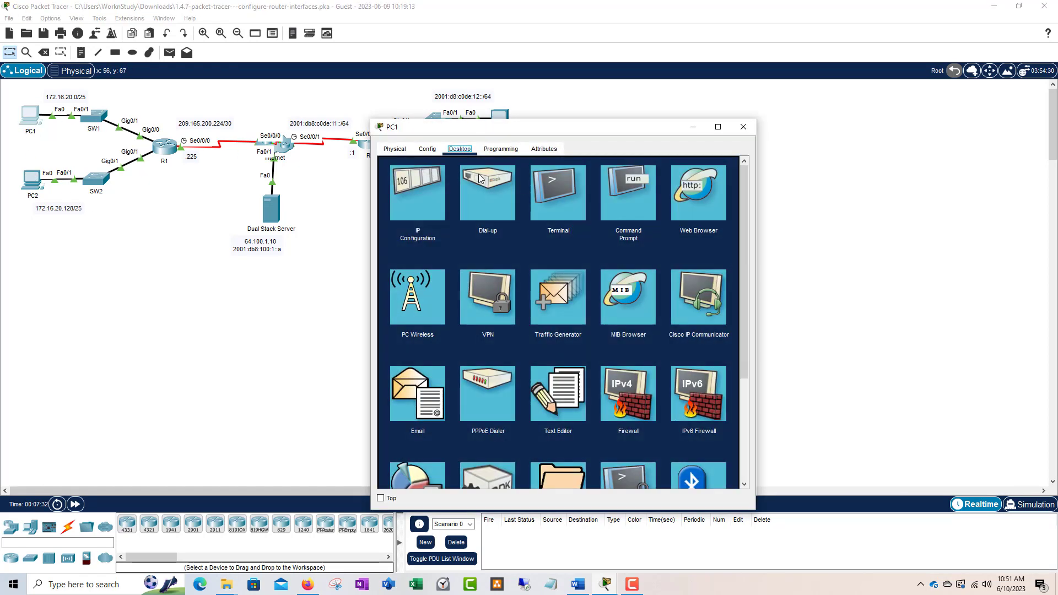
left_click_drag(540, 128, 557, 97)
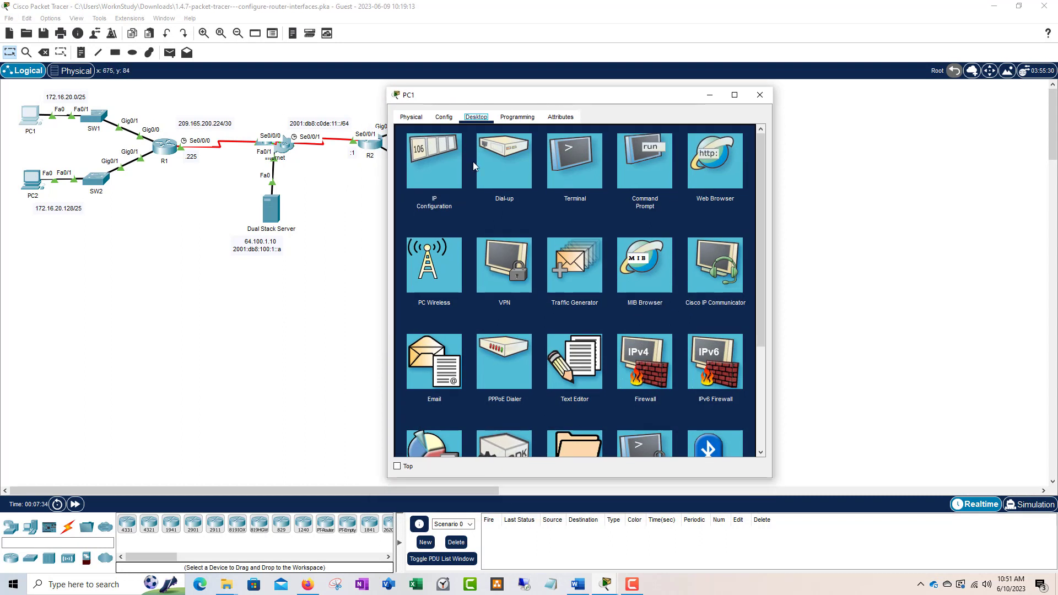
left_click(641, 160)
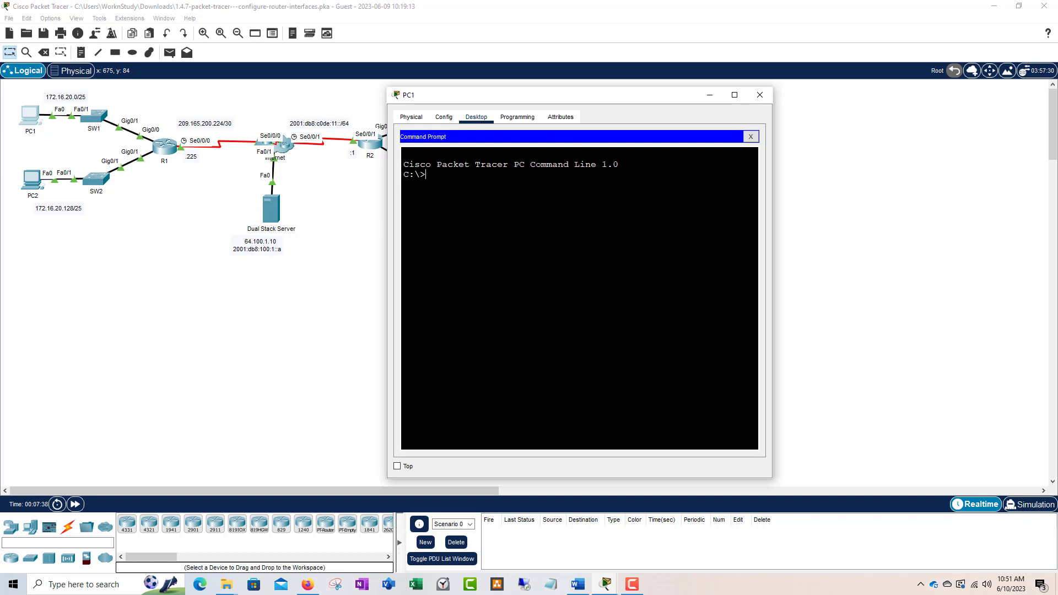
Step: Ping PC2 at 172.16.20.138 from PC1 and highlight the timed-out request line
type("ping 172.16.")
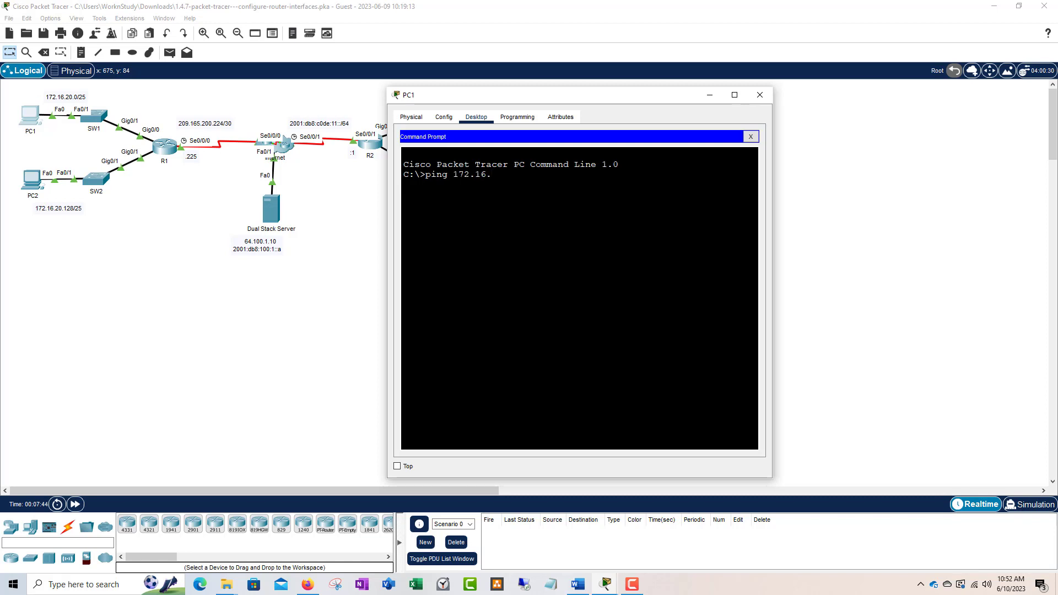
type("20.138")
key("Return")
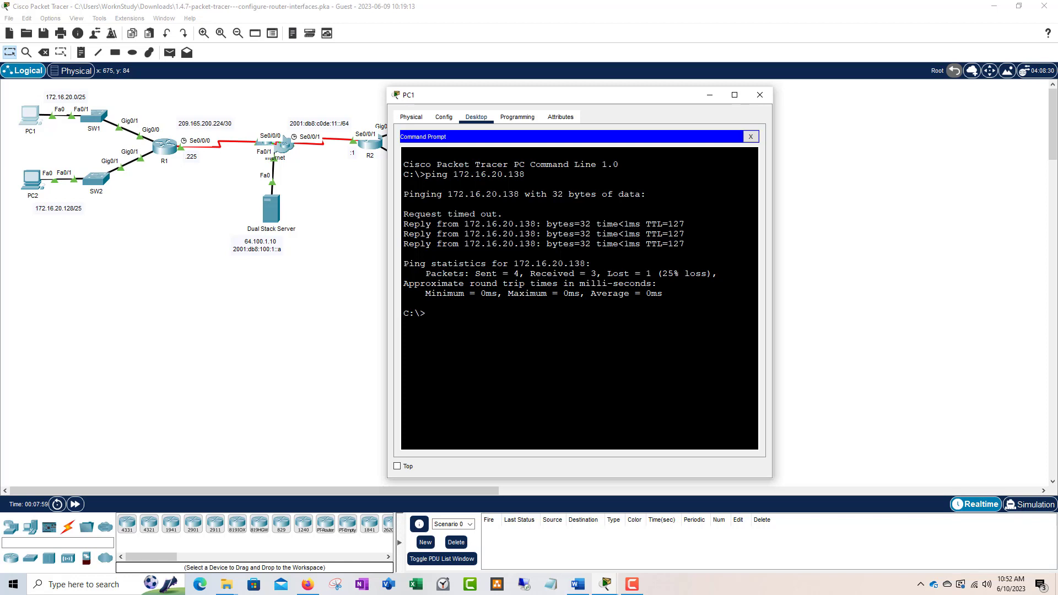
left_click_drag(502, 213, 404, 214)
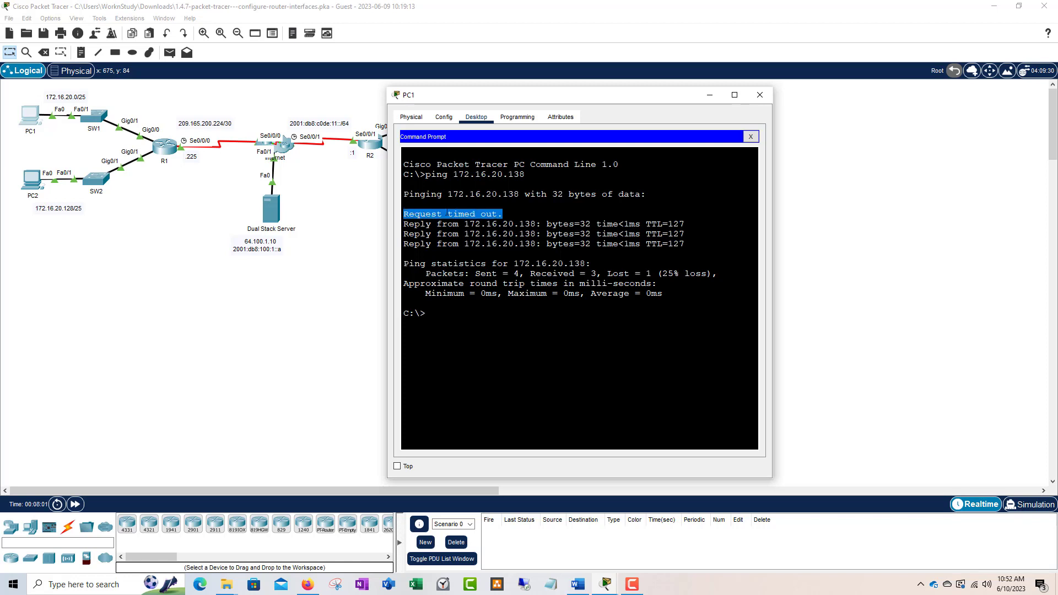
left_click_drag(503, 214, 404, 214)
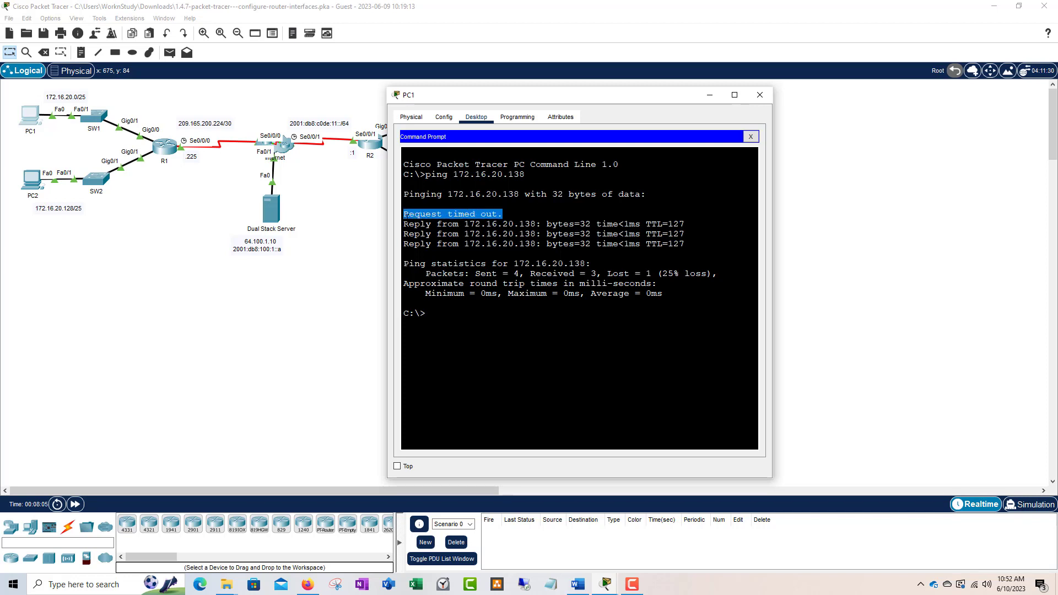
left_click_drag(503, 214, 404, 215)
left_click(481, 214)
left_click_drag(502, 214, 401, 213)
Step: Highlight the three replies with TTL 127 and the timeout again, then enter ping 64.100.1.10
left_click_drag(680, 244, 404, 223)
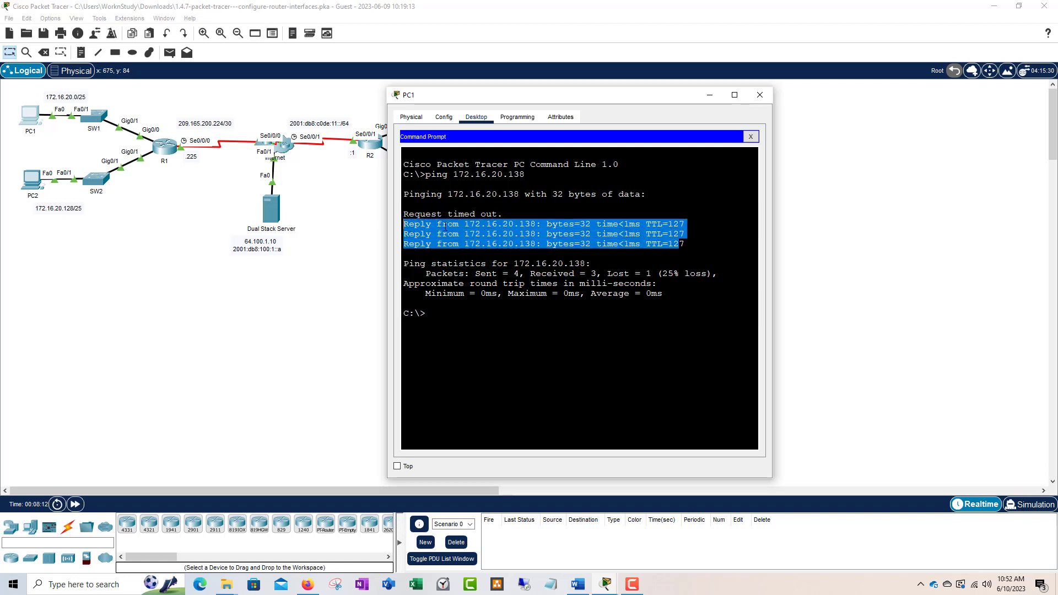
left_click_drag(685, 244, 404, 223)
left_click_drag(685, 243, 662, 244)
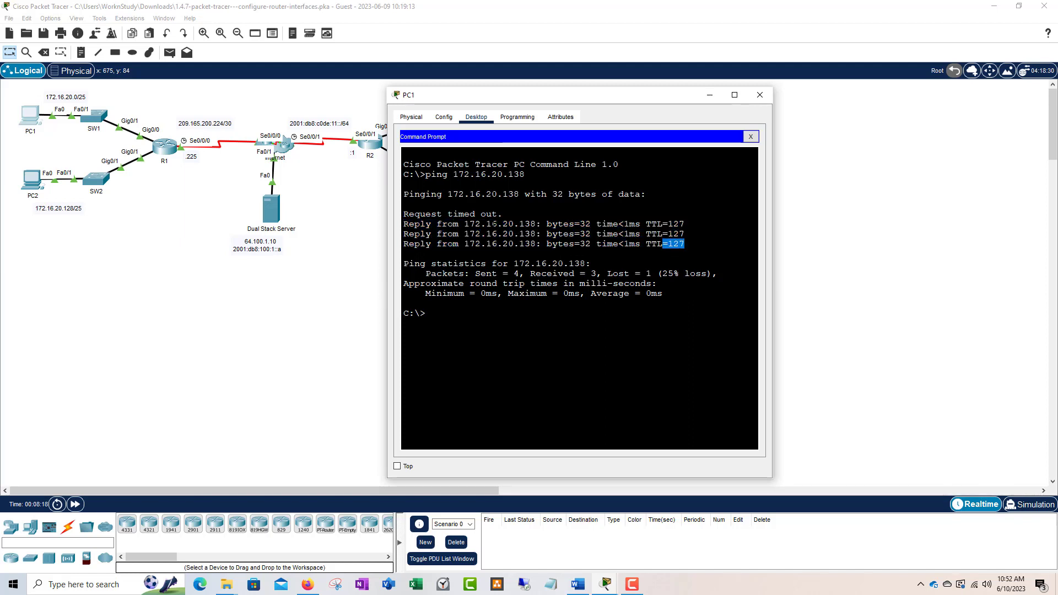
left_click(447, 213)
left_click_drag(503, 214, 404, 215)
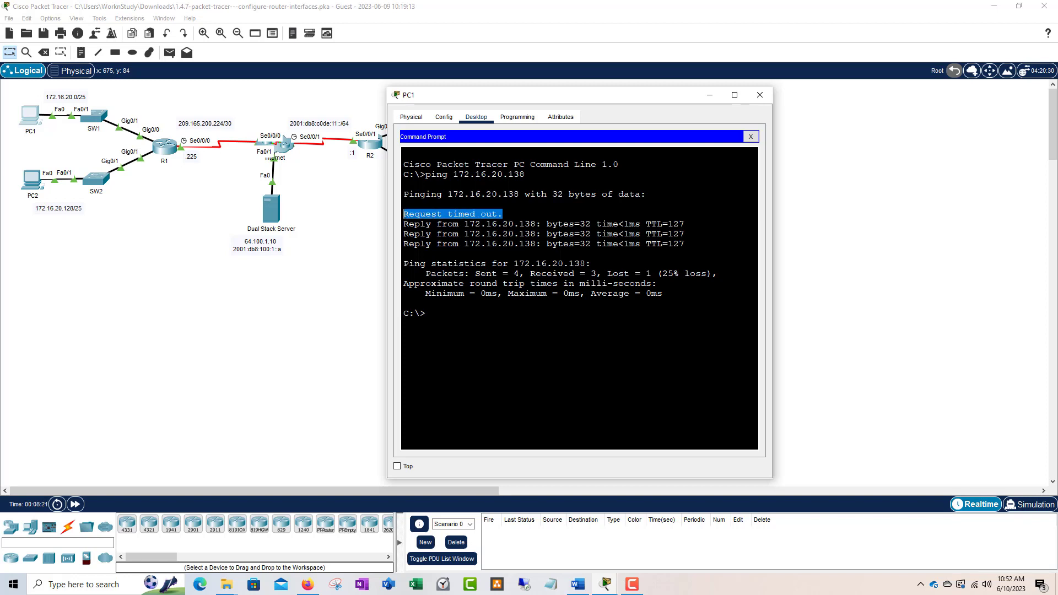
left_click(553, 224)
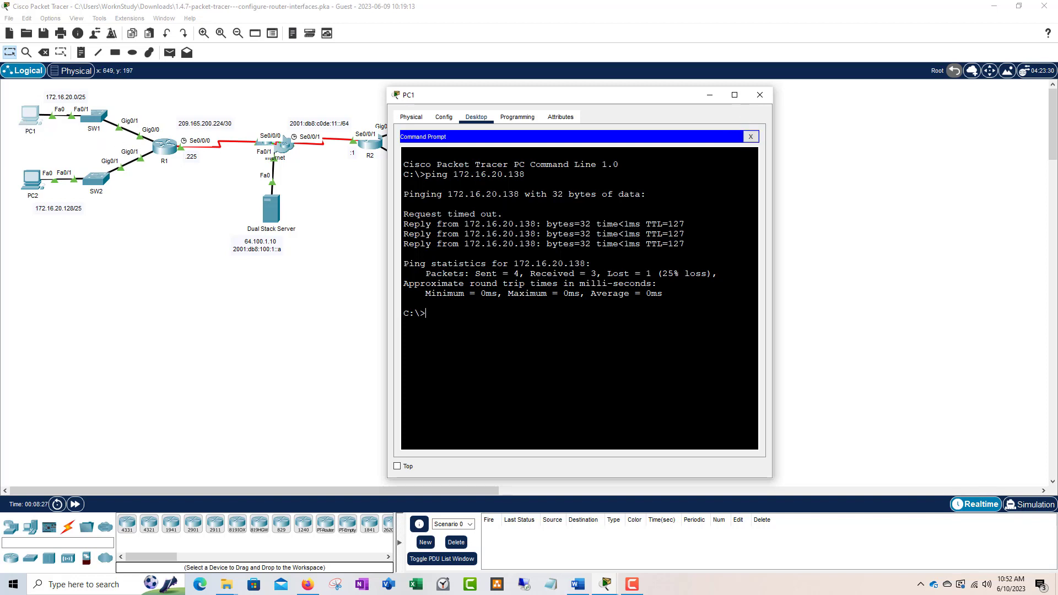
type("ping")
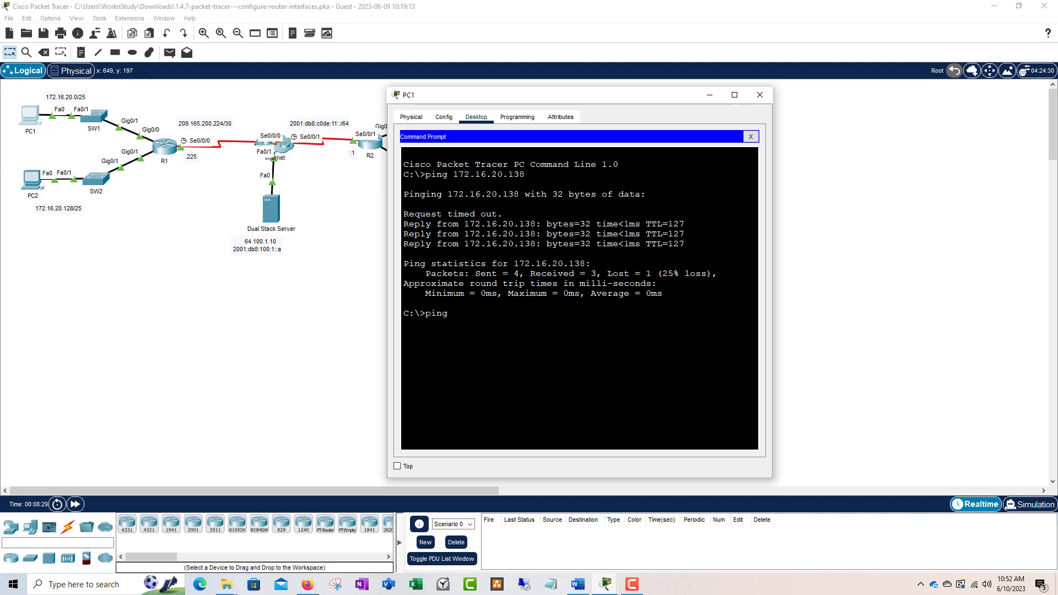
type(" 64.100.1.10")
Step: Run the ping to 64.100.1.10 and highlight the three server replies with TTL 126
key("Return")
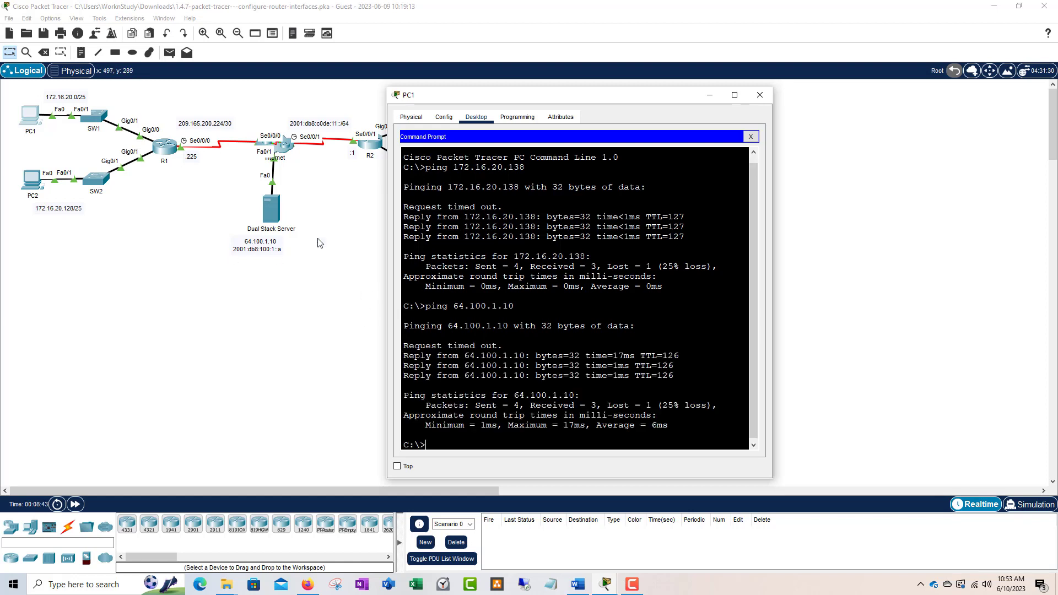
left_click_drag(674, 375, 406, 356)
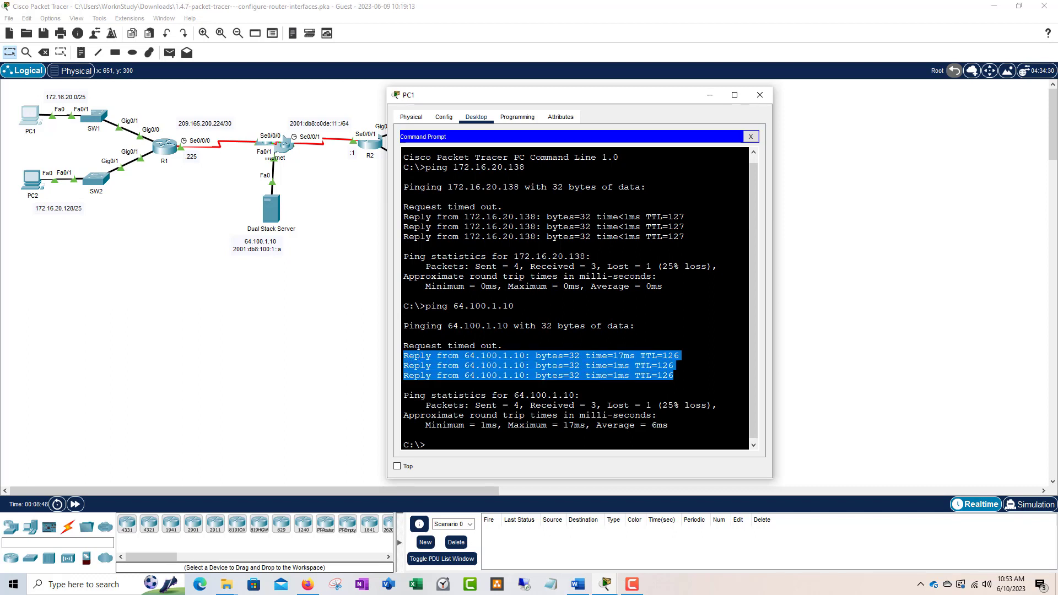
left_click(666, 373)
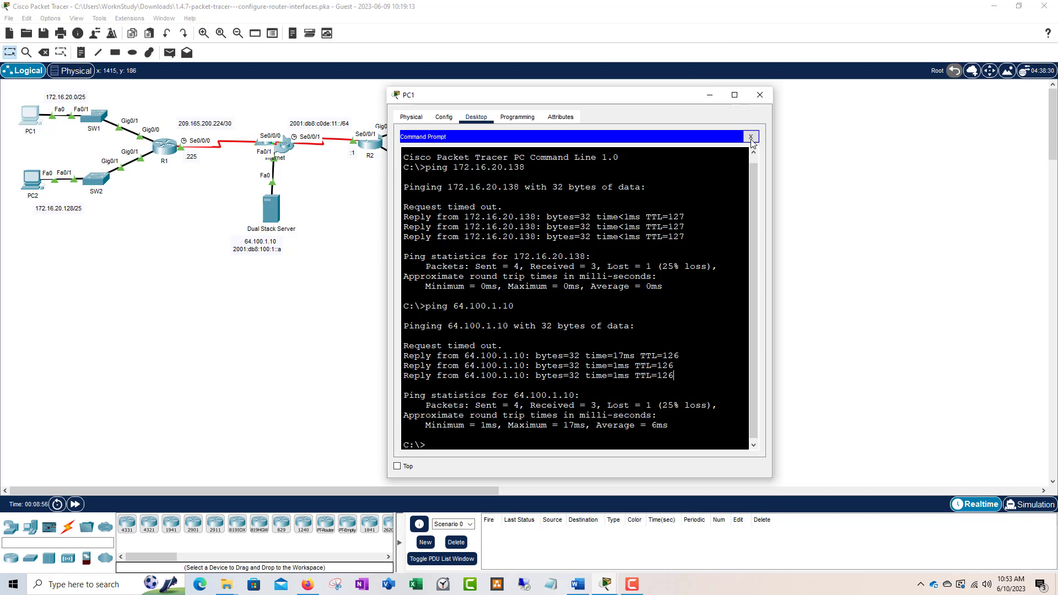
Step: Close PC1 and bring up R2's CLI, placing its window so PC3 and PC4 stay visible
left_click(760, 96)
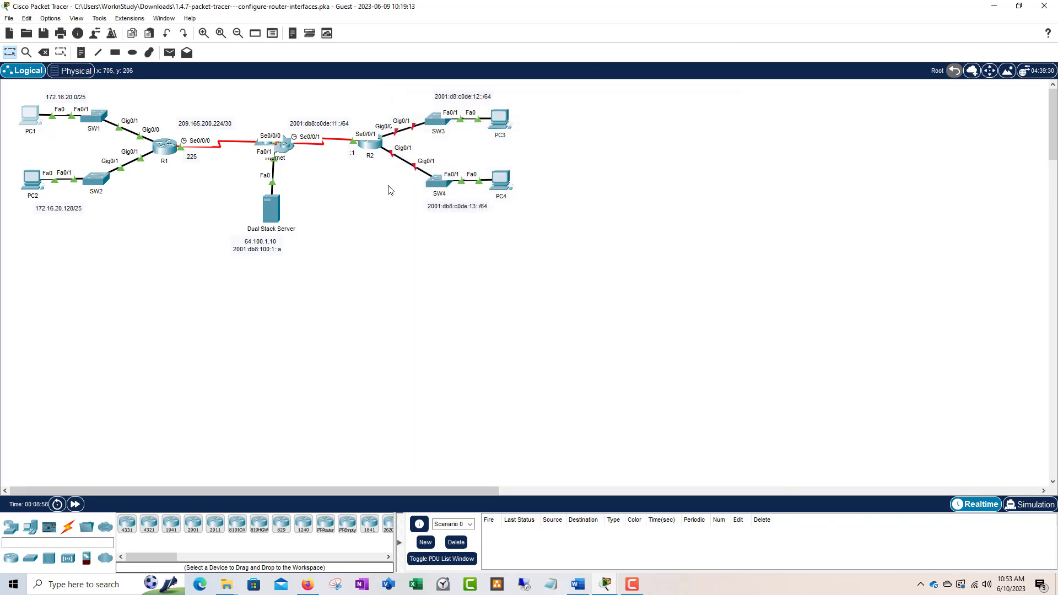
left_click(377, 149)
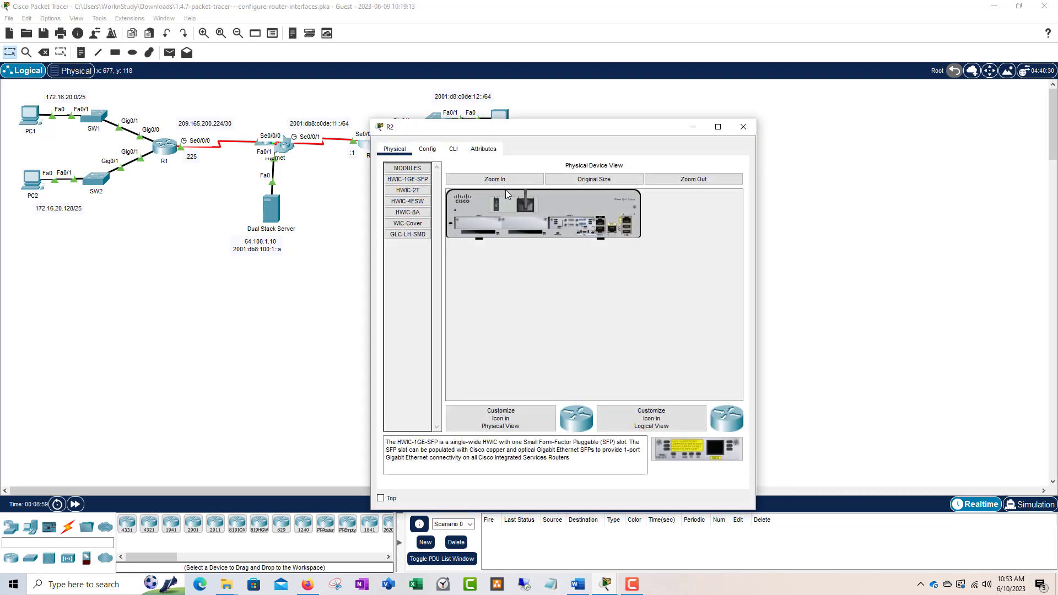
left_click(453, 149)
left_click_drag(501, 137, 543, 89)
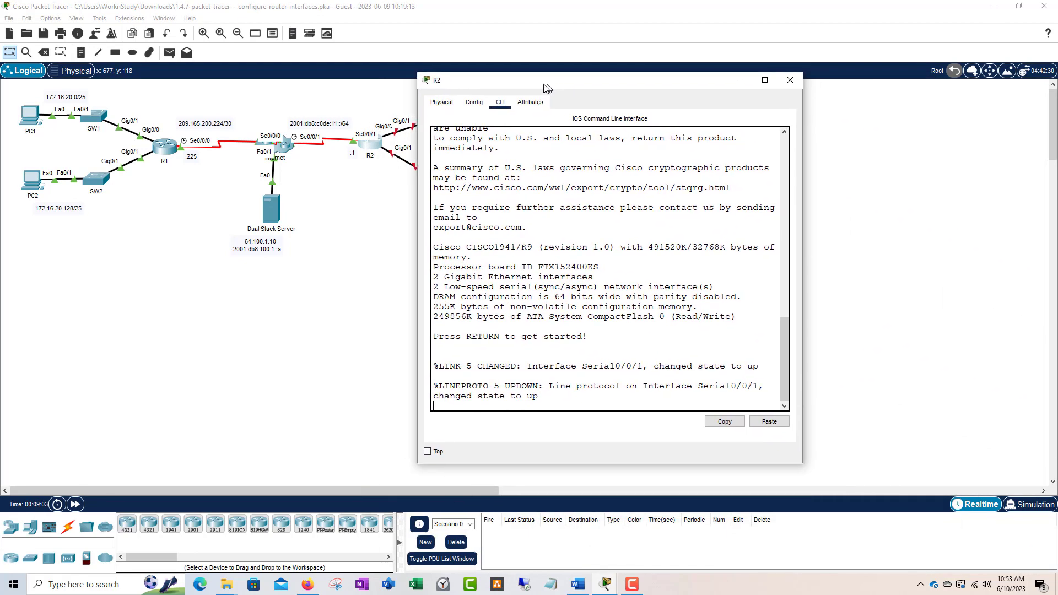
left_click_drag(801, 241, 880, 240)
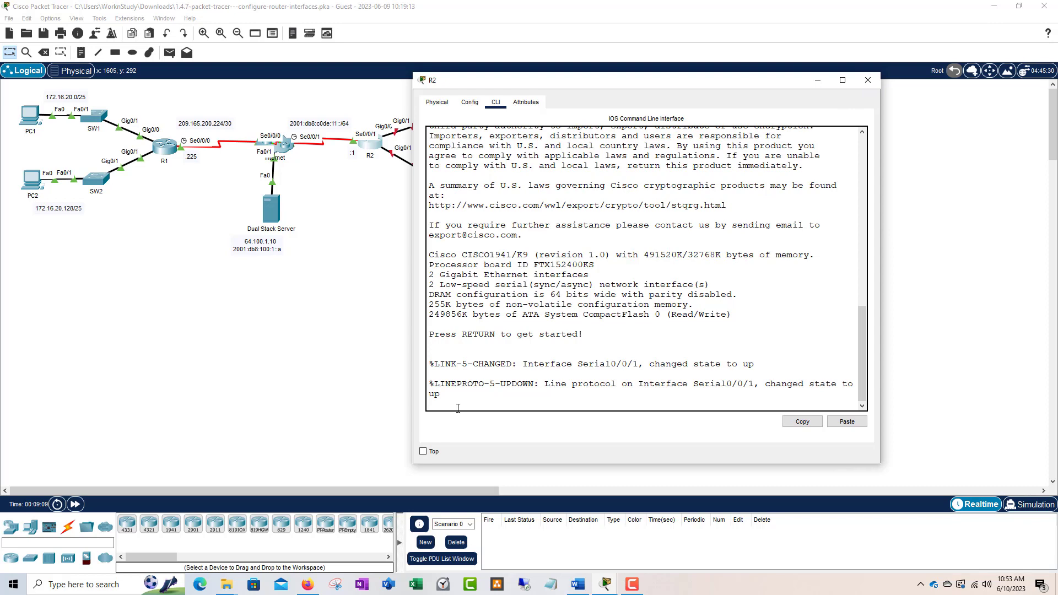
Step: Log in to R2 with the passwords, run enable, then configure terminal
key("Return")
key("Return")
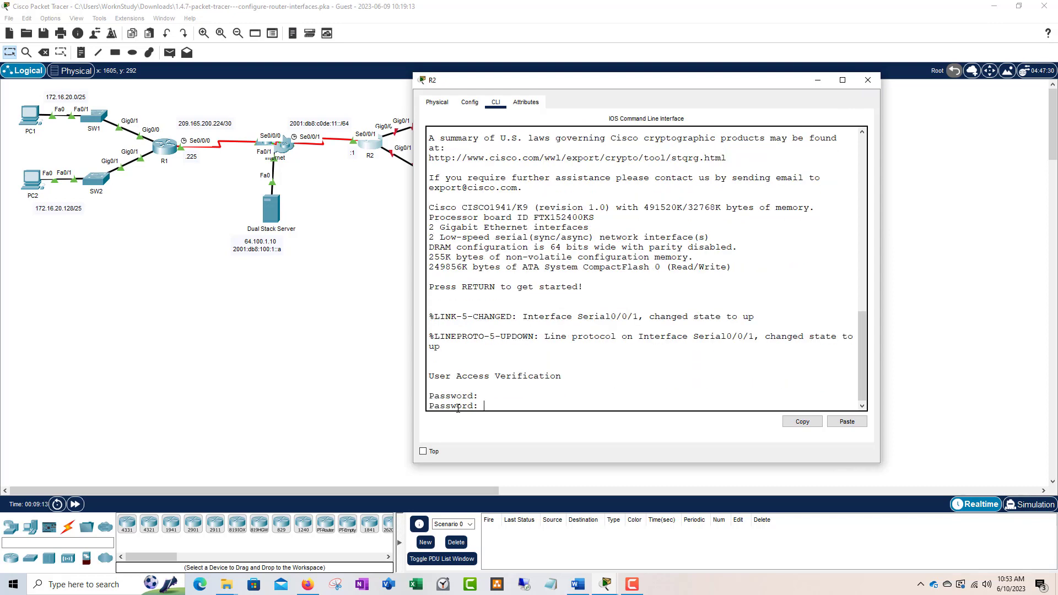
key("Return")
type("en")
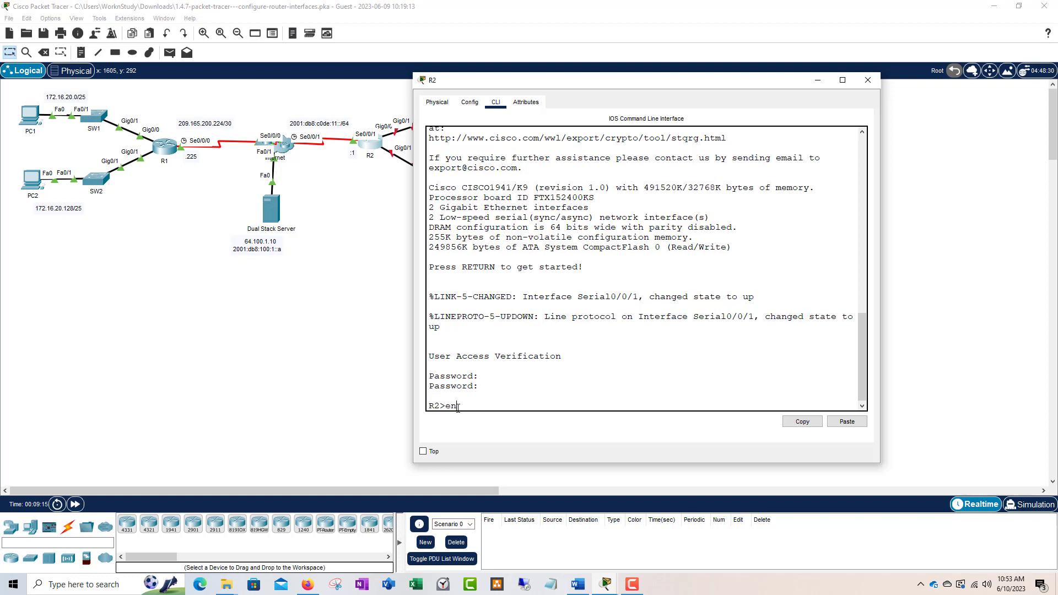
type("able")
key("Return")
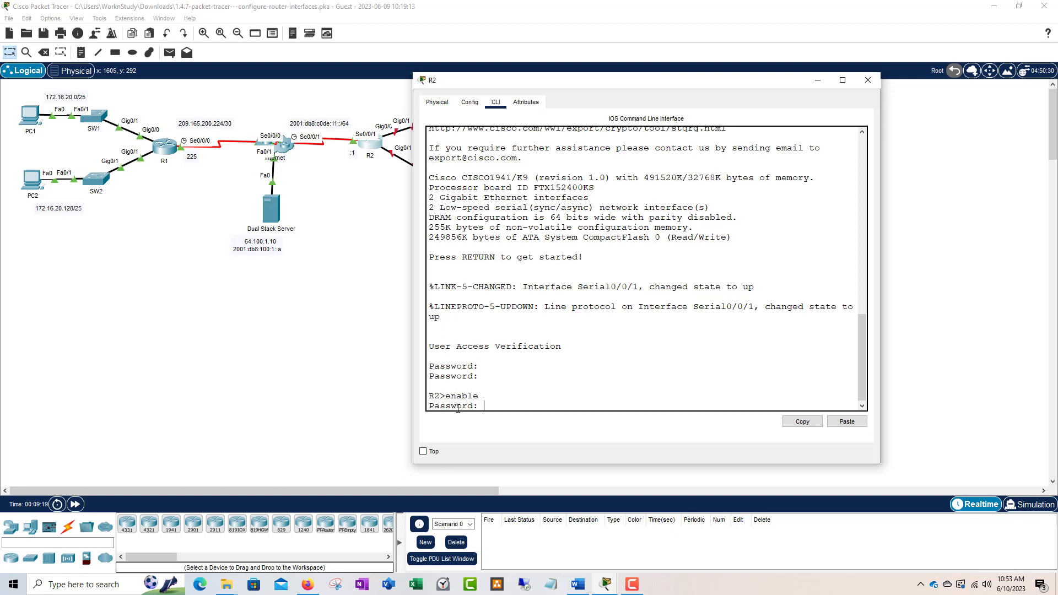
key("Return")
key("Return")
type("conf")
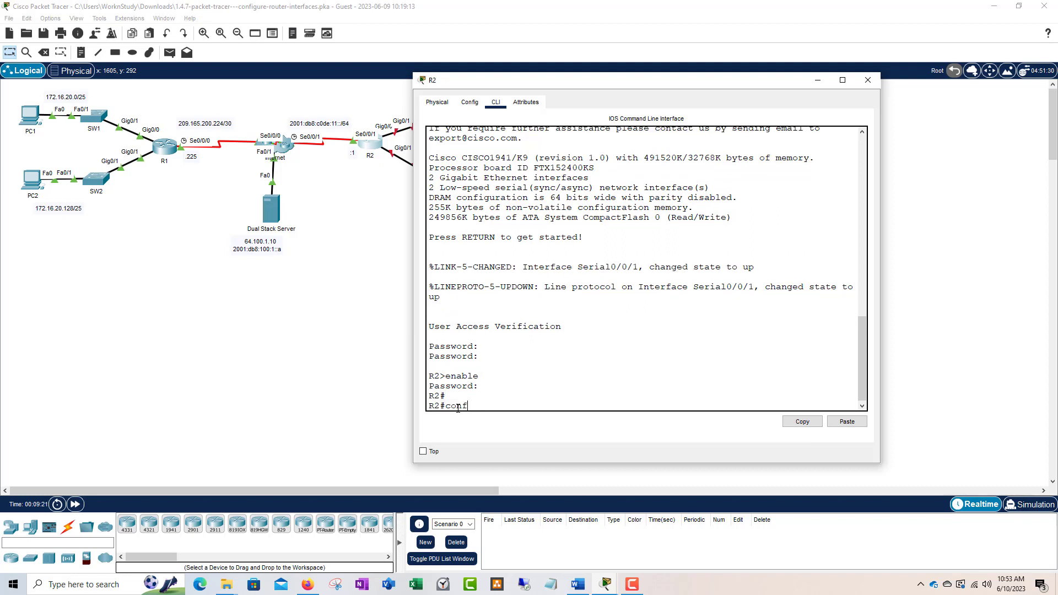
type("igure ter")
key("Tab")
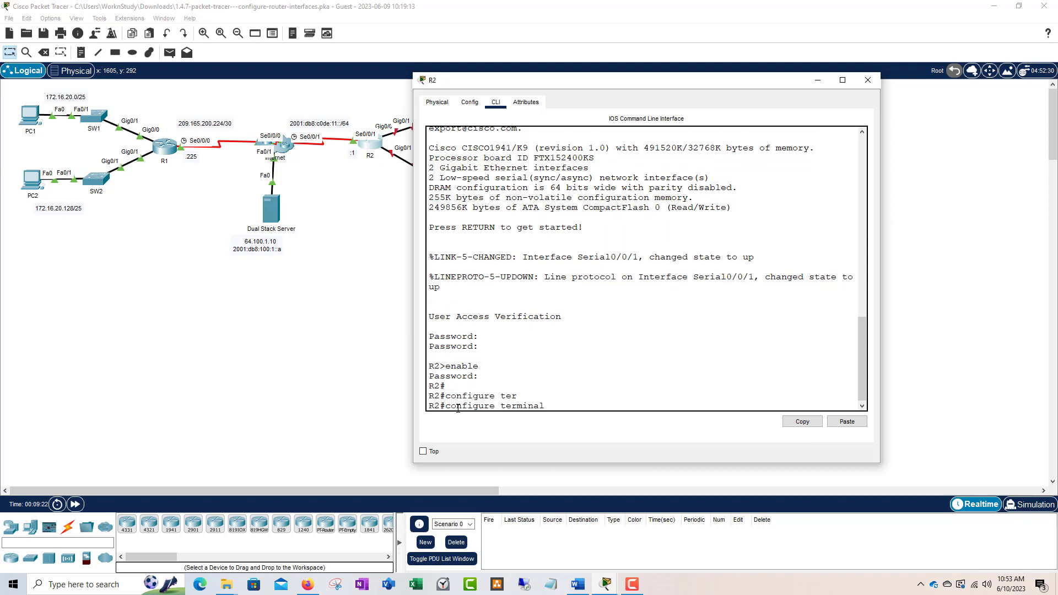
key("Return")
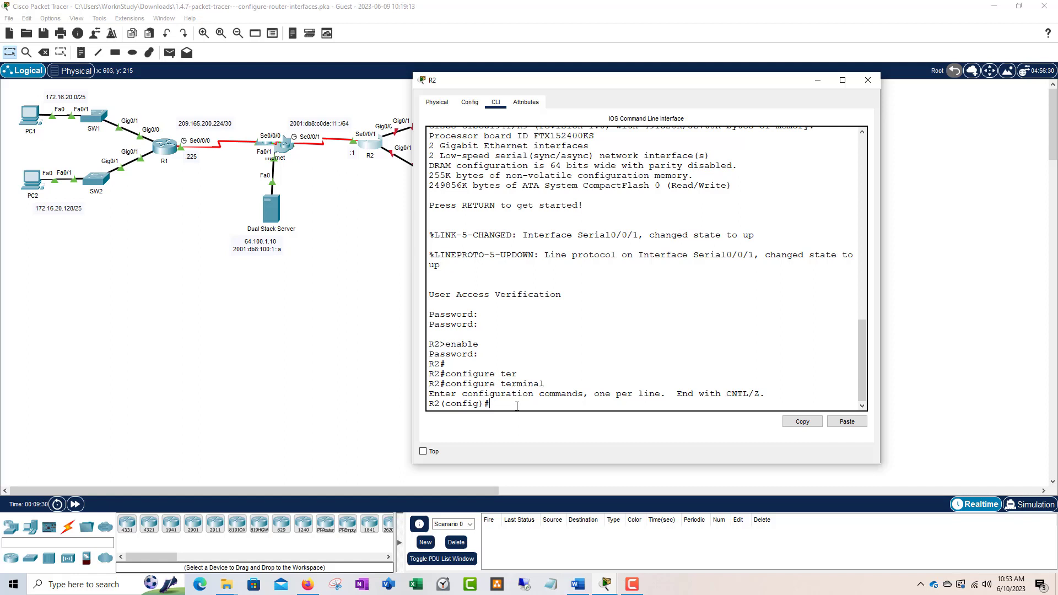
type("nterface g")
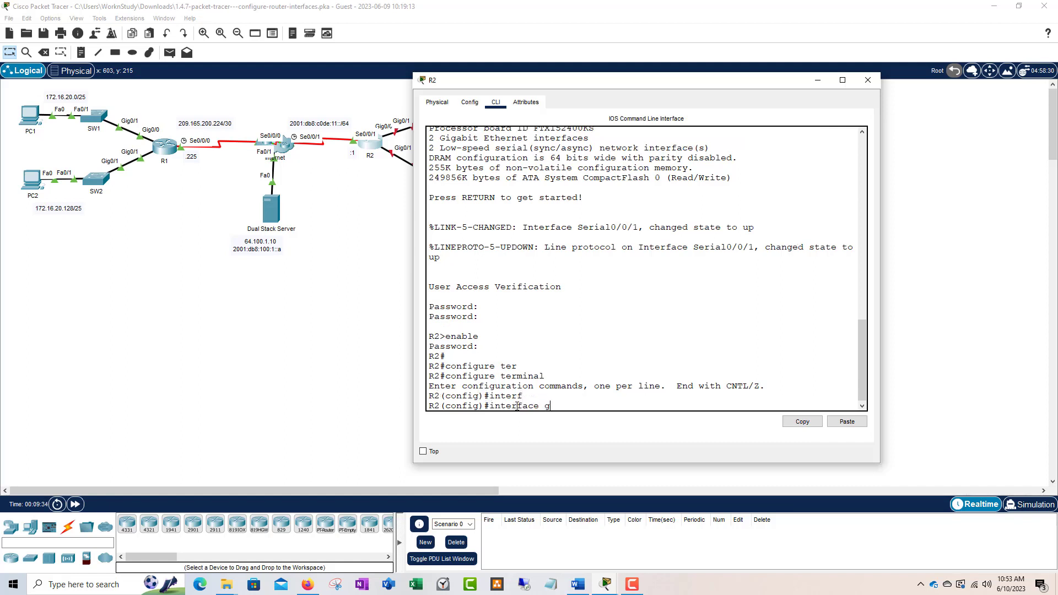
type("0/0")
Step: Enter interface configuration for GigabitEthernet0/0 on R2
key("BackSpace")
key("BackSpace")
key("BackSpace")
type("ig")
key("Tab")
type("0/0")
key("Return")
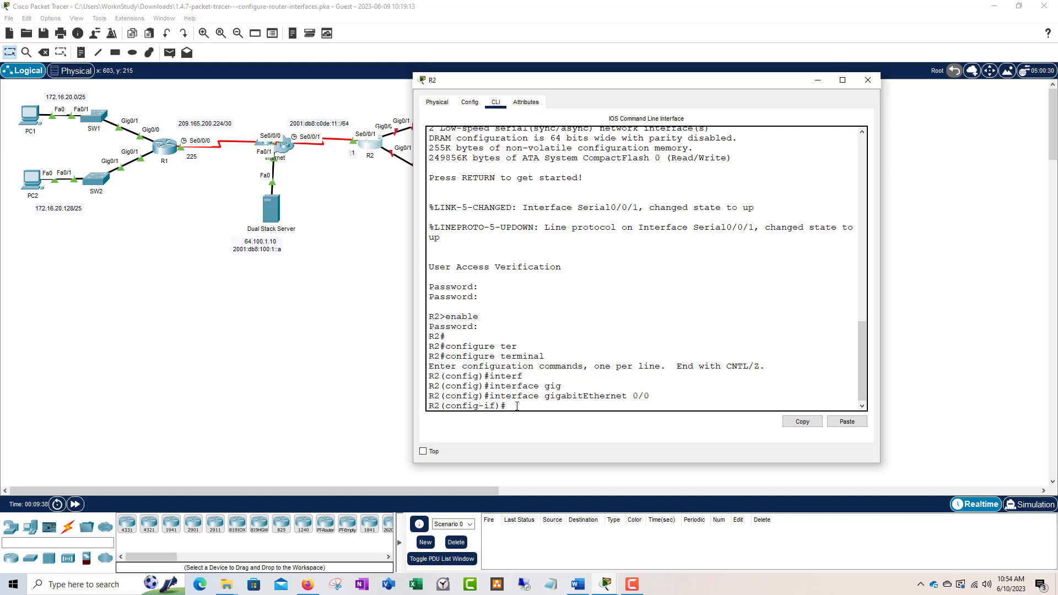
Step: Assign IPv6 2001:db8:c0de:12::1/64 to GigabitEthernet0/0 and enable it with no shutdown
type("ipv6")
mouse_move(528, 406)
left_mouse_down()
mouse_move(508, 407)
mouse_move(531, 406)
left_mouse_up()
left_click(528, 406)
type("add")
key("Tab")
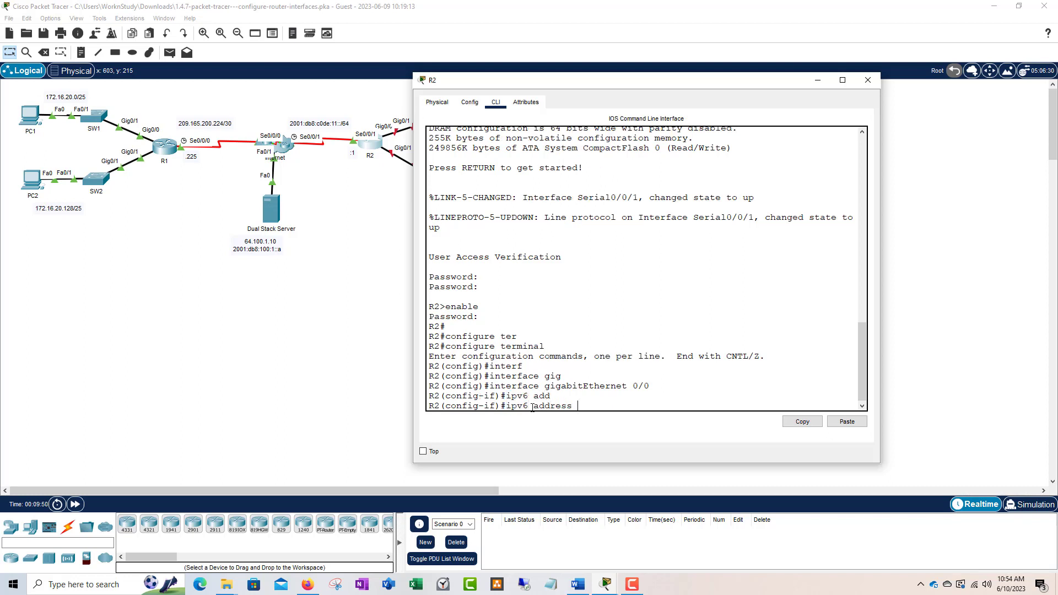
type("2001:db8:c0de")
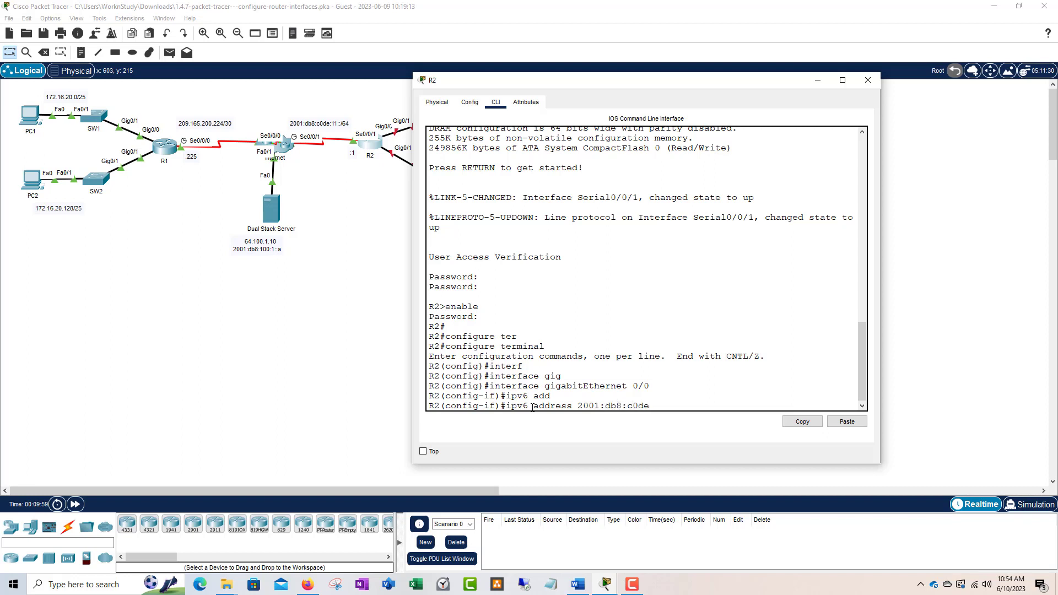
type(":12::1/64")
key("Return")
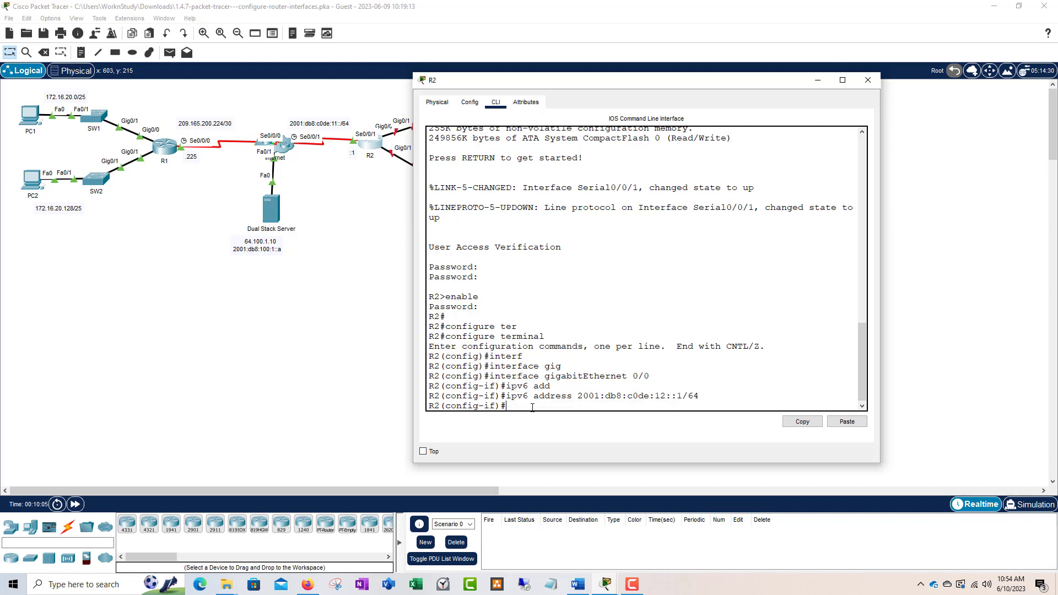
type("no shutdown")
key("Return")
type("int")
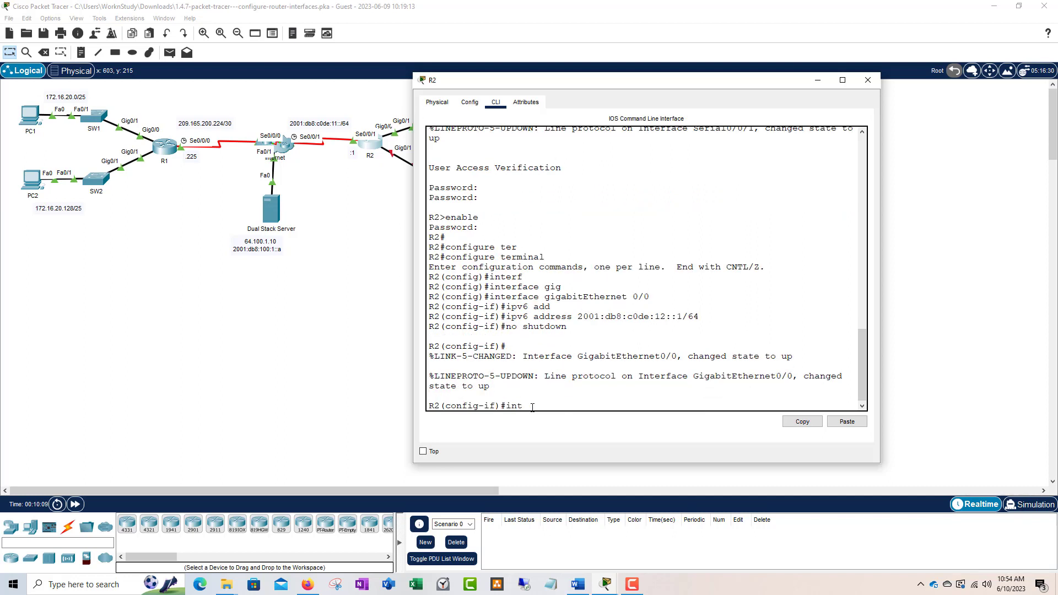
type("erf")
key("Tab")
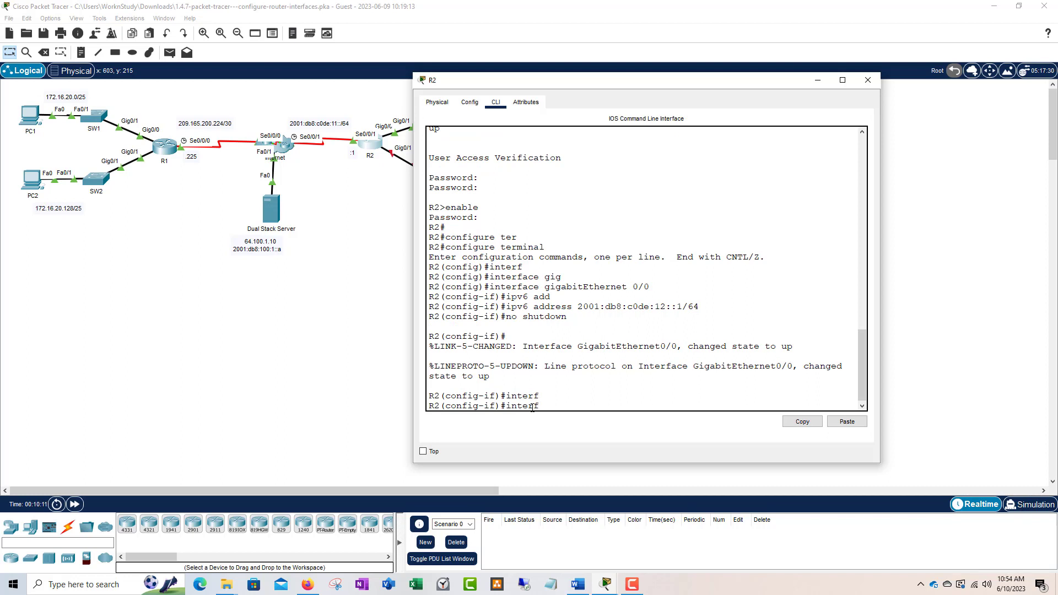
Step: Exit GigabitEthernet0/0 and select interface GigabitEthernet0/1
type("ac")
key("Tab")
key("BackSpace")
key("BackSpace")
key("BackSpace")
key("BackSpace")
key("BackSpace")
key("BackSpace")
key("BackSpace")
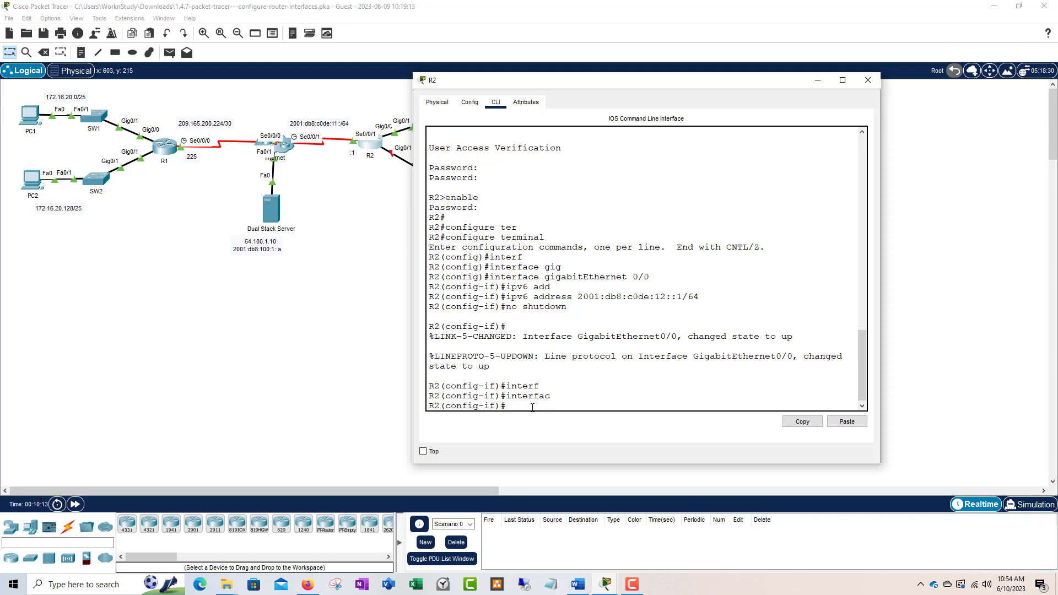
type("exit")
key("Return")
type("interf")
key("Tab")
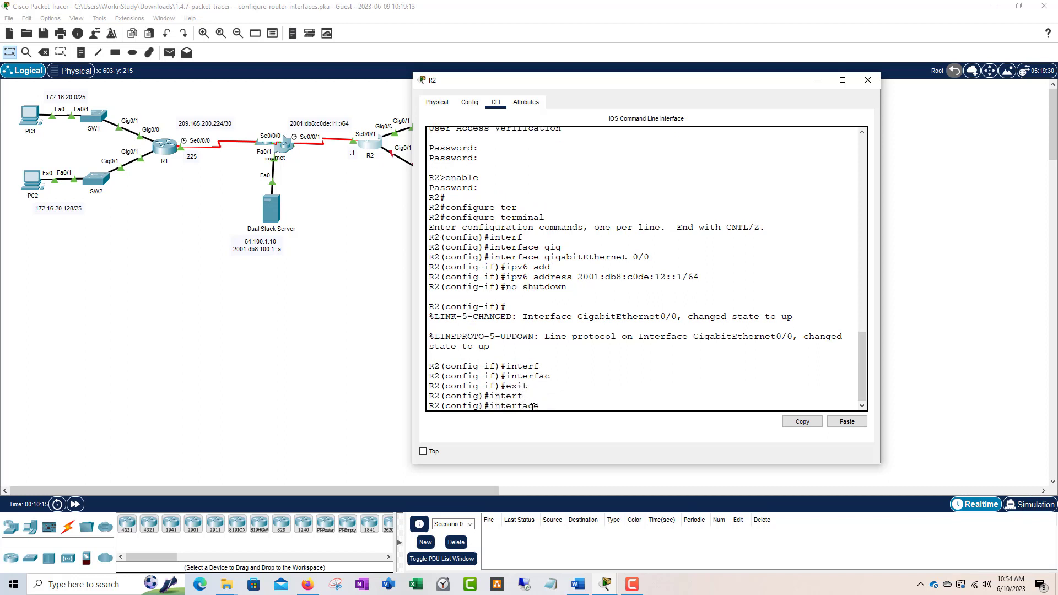
type("gi")
key("Tab")
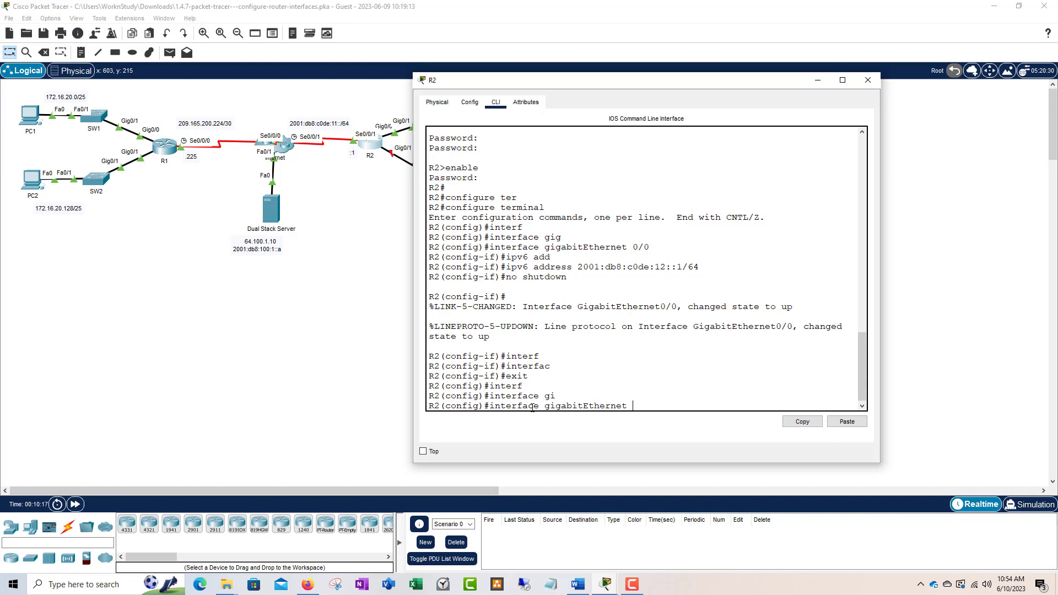
type("0/1")
Step: Assign IPv6 2001:db8:c0de:13::1/64 to GigabitEthernet0/1 and enable it with no shutdown
type("ip")
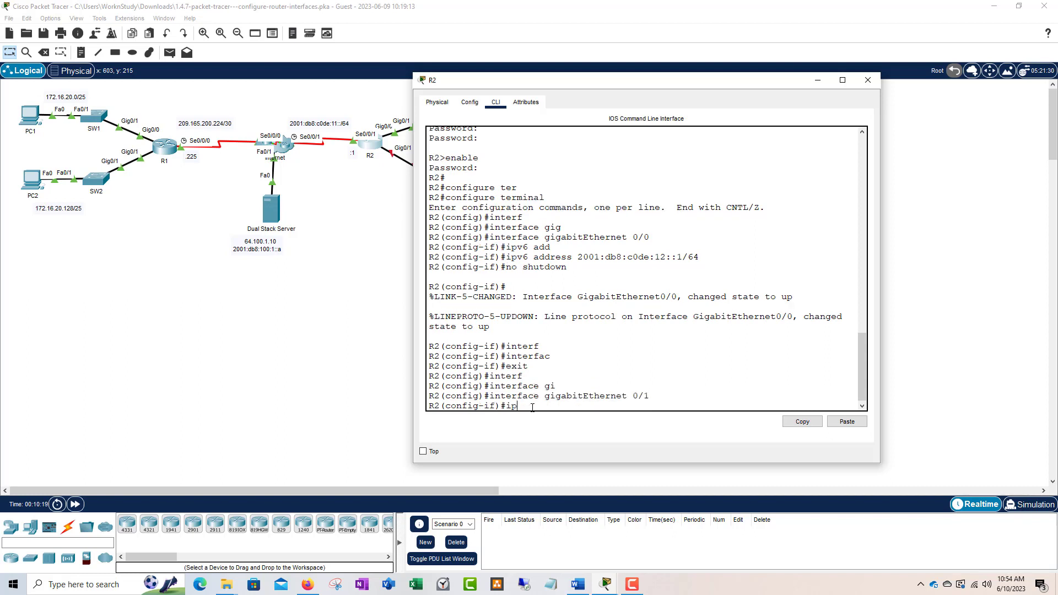
type("v6 add")
key("Tab")
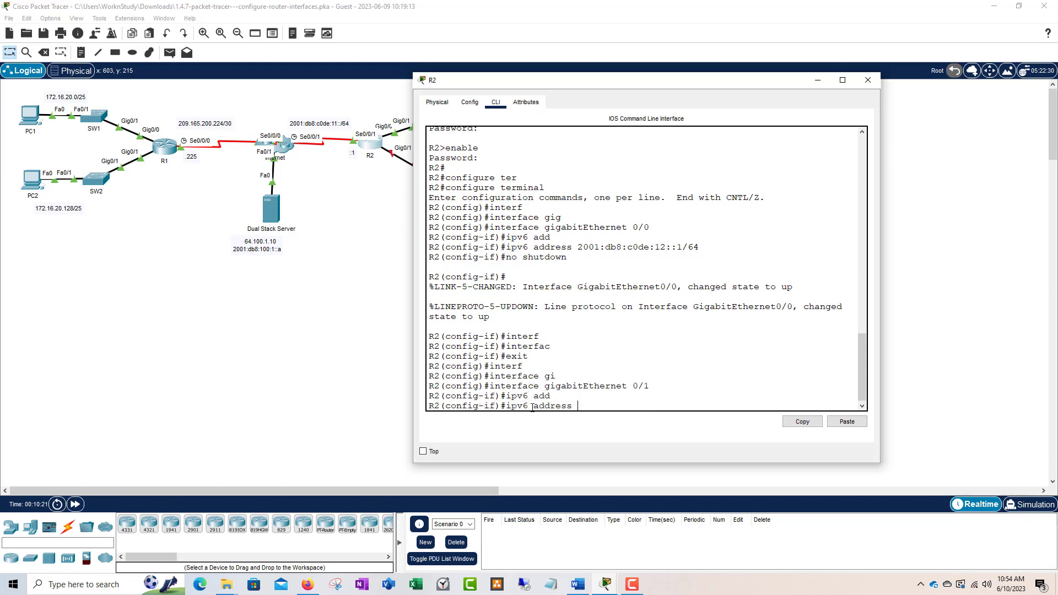
type("2001:db8:c0de:13::1/64")
key("Return")
type("no shutdown")
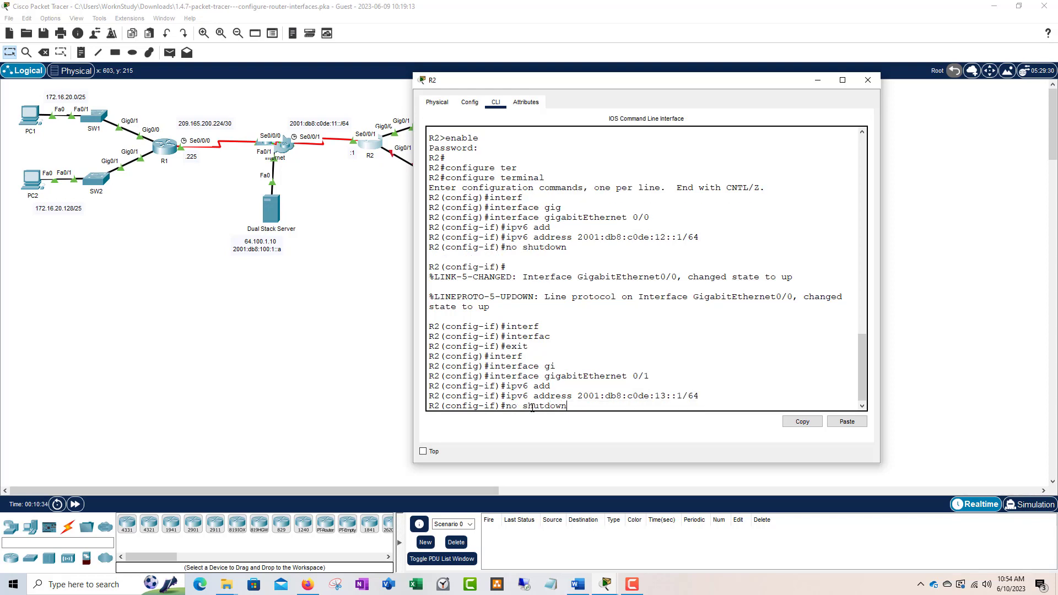
key("Return")
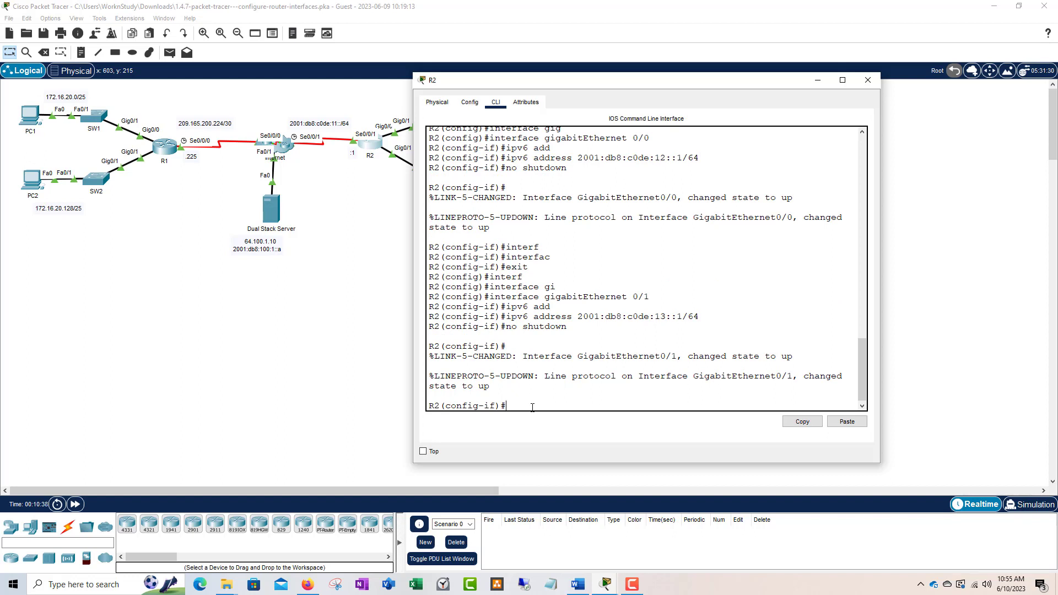
type("interface")
Step: Exit GigabitEthernet0/1 and select interface Serial0/0/1
key("BackSpace")
key("BackSpace")
key("BackSpace")
key("BackSpace")
key("BackSpace")
key("BackSpace")
key("BackSpace")
key("BackSpace")
key("BackSpace")
type("exit")
key("Return")
type("interfac")
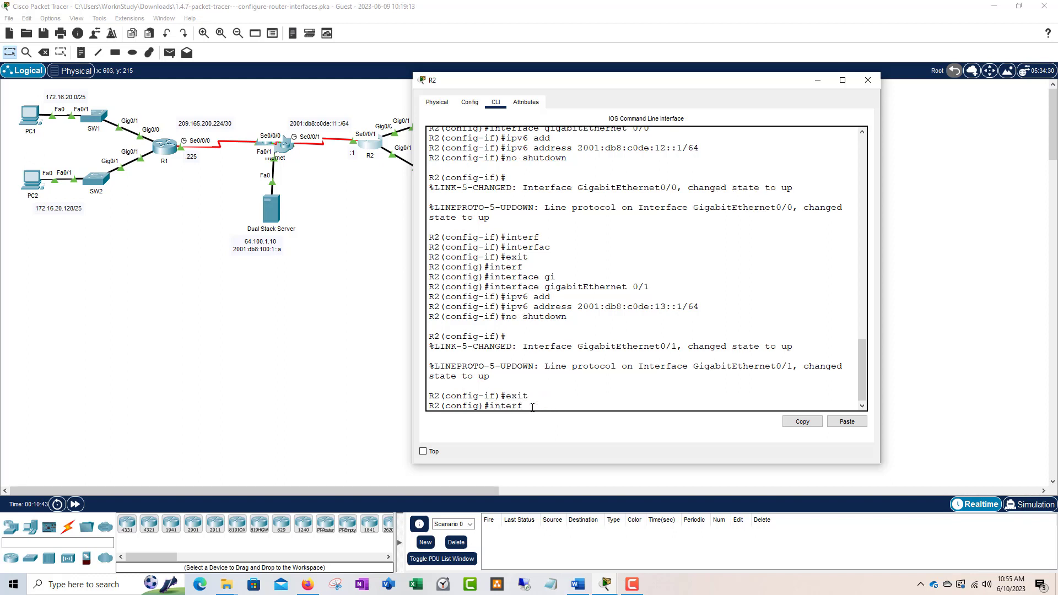
key("Tab")
type("ser")
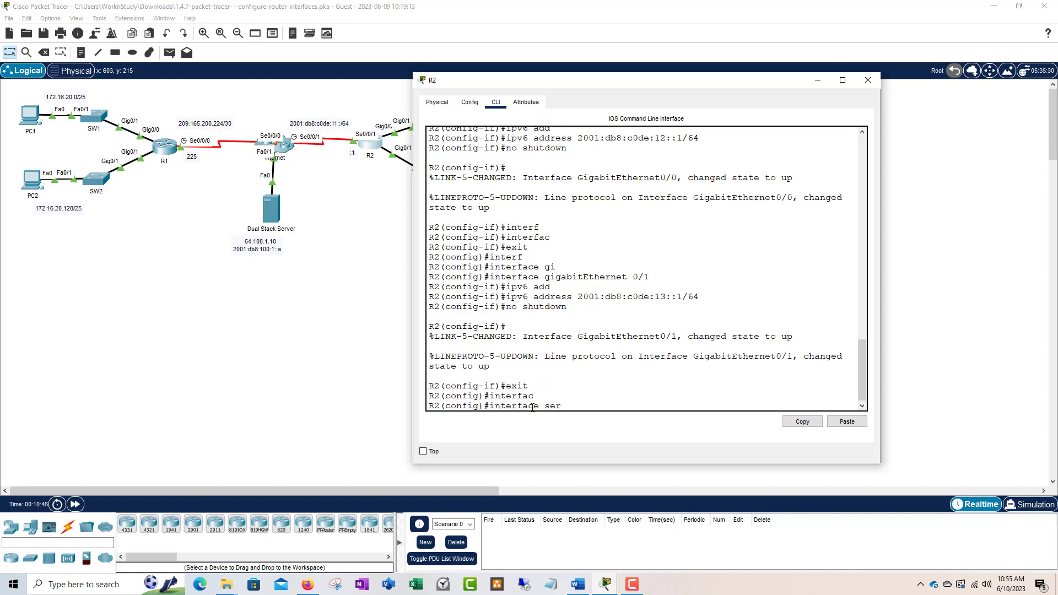
key("Tab")
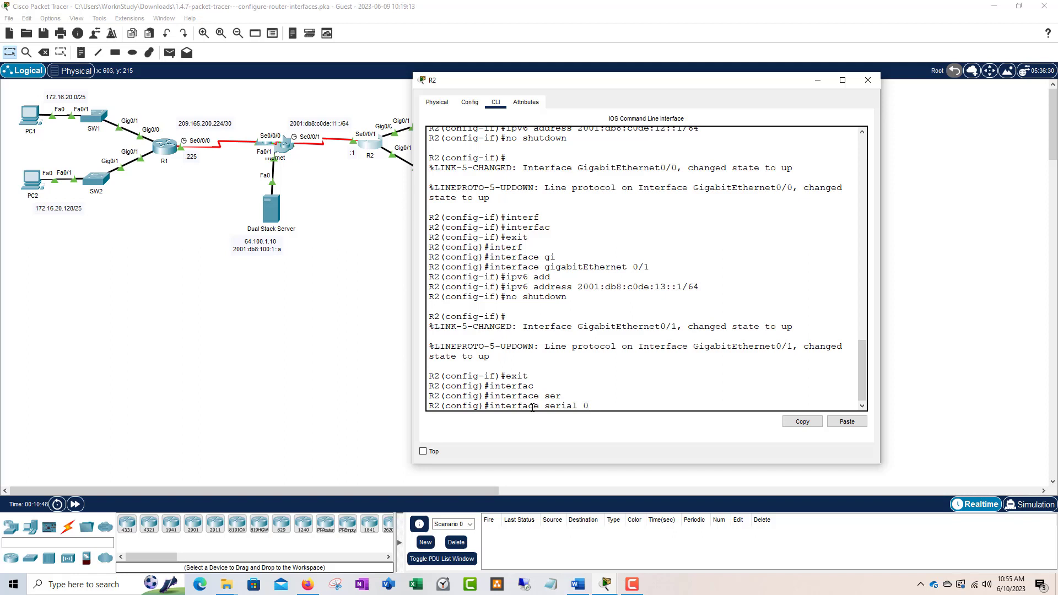
type("0/0/1")
key("Return")
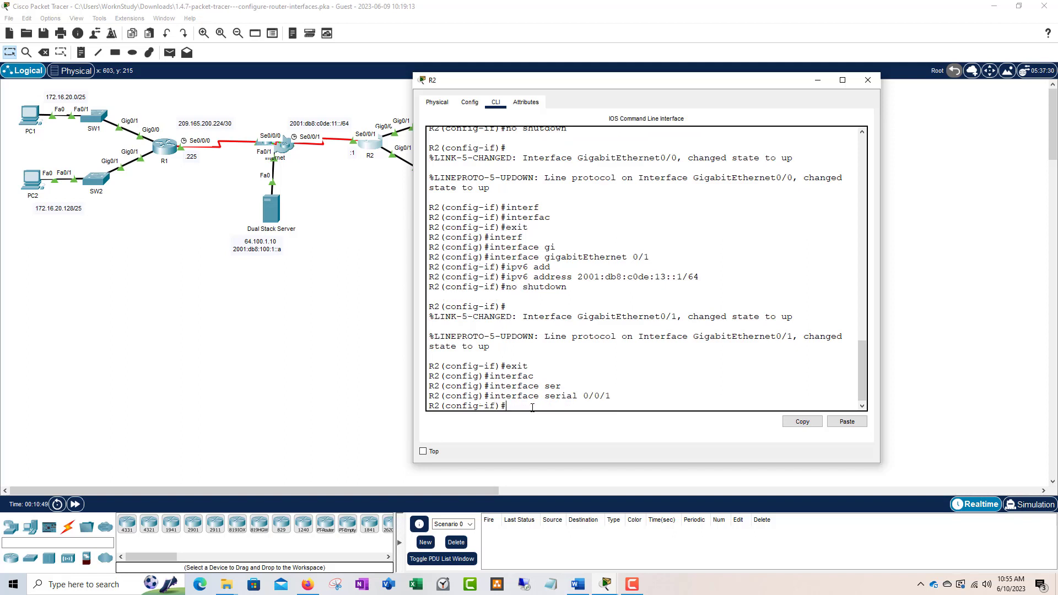
Step: Assign IPv6 2001:db8:c0de:11::1/64 to Serial0/0/1
type("ipv6 add")
key("Tab")
type("2001")
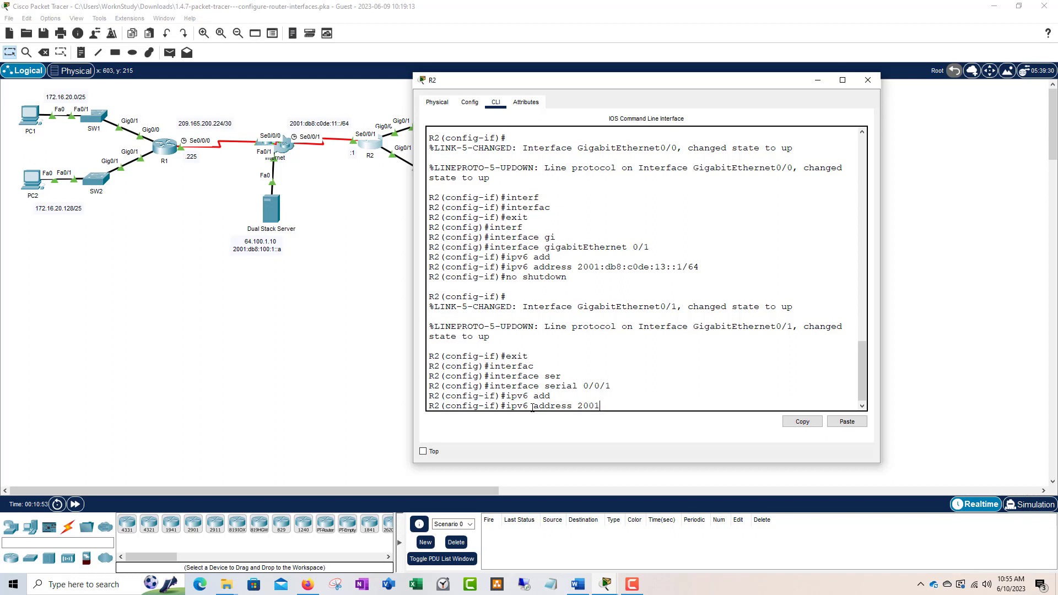
type(":db8:c0de::11")
key("BackSpace")
key("BackSpace")
key("BackSpace")
key("BackSpace")
type("11::1/64")
key("Return")
Step: Add link-local address fe80::2, enable Serial0/0/1 with no shutdown, and close R2
type("ipv6")
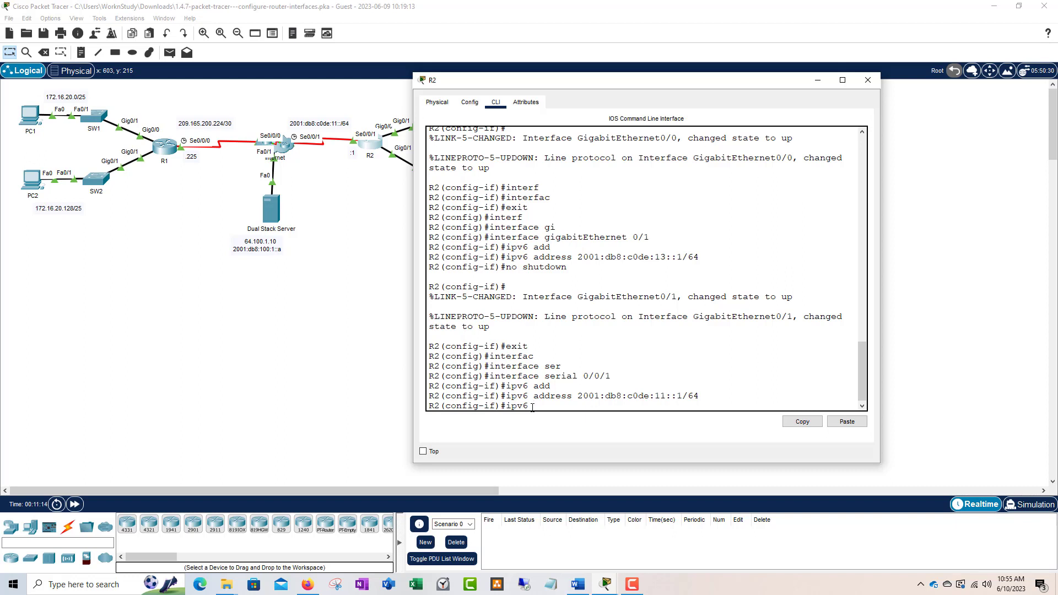
type("add")
key("Tab")
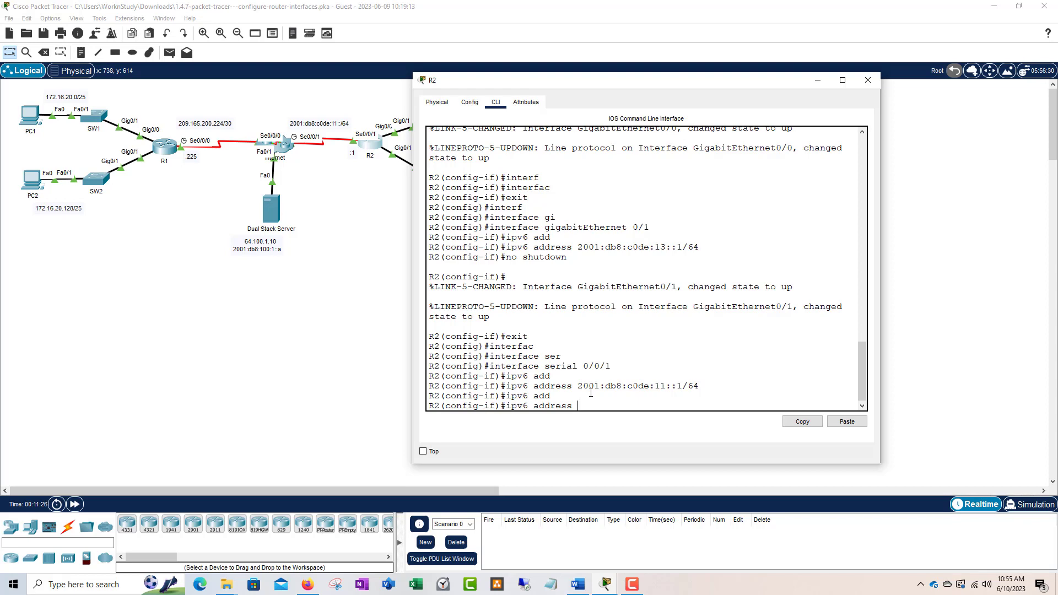
type("fe80::2 link")
key("Tab")
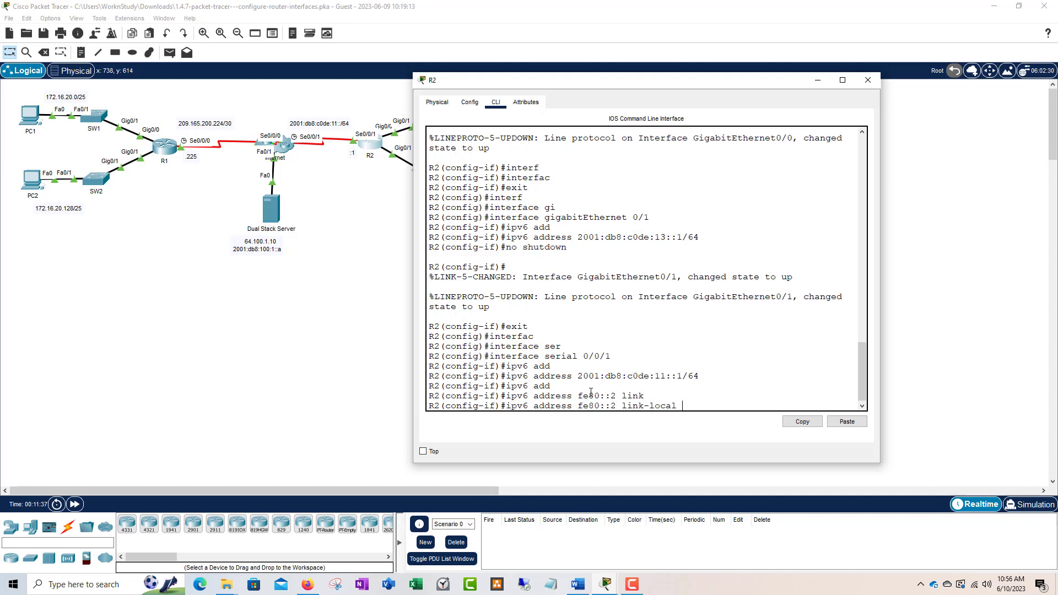
key("Return")
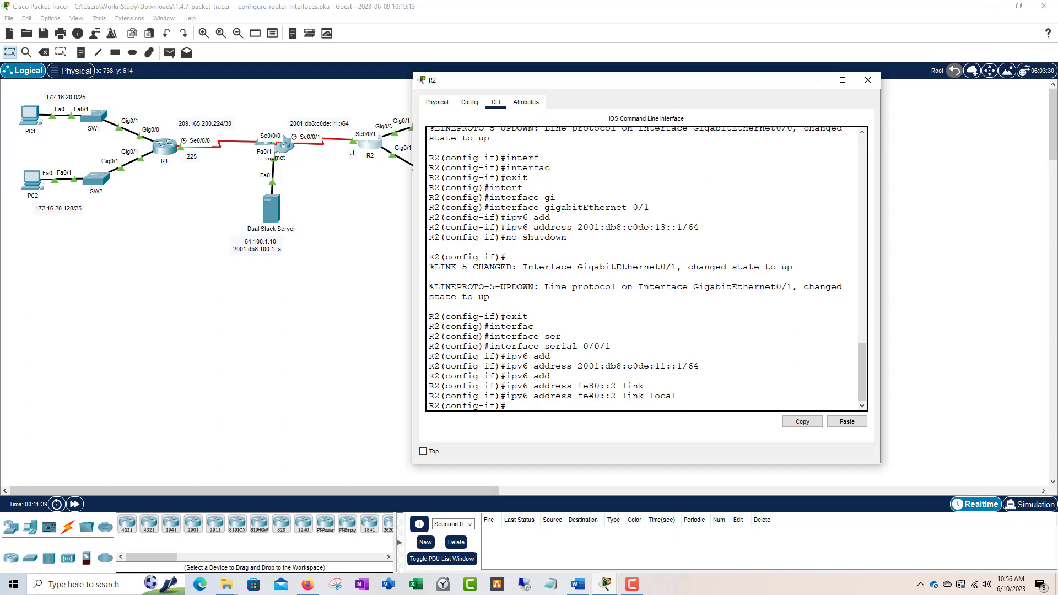
type("no shutdown")
key("Return")
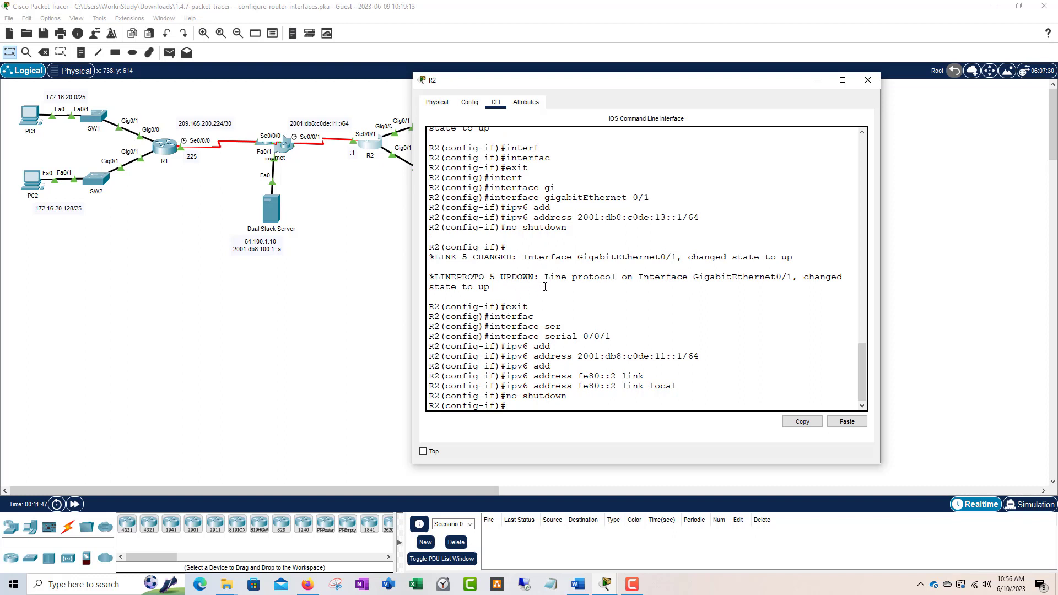
left_click(866, 81)
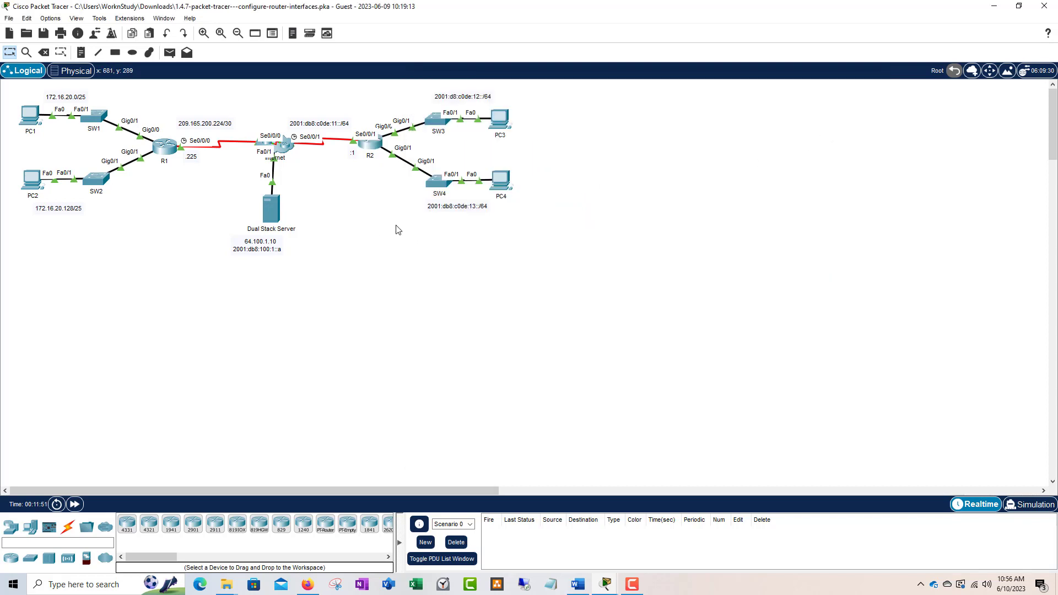
Step: Open PC3's Desktop IP Configuration with its window moved clear of PC3 and PC4
left_click(505, 126)
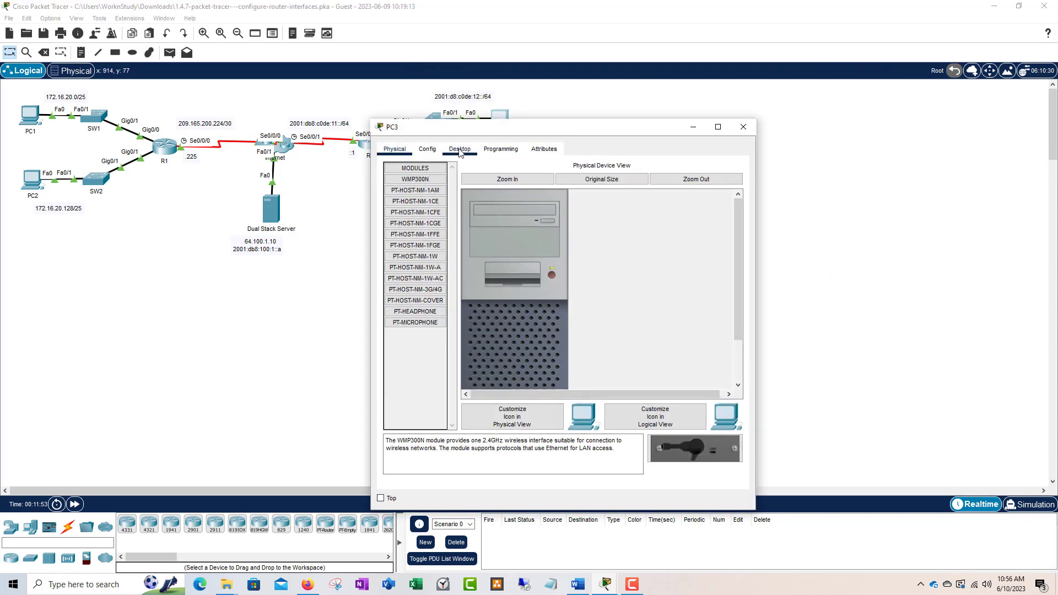
left_click_drag(509, 130, 613, 115)
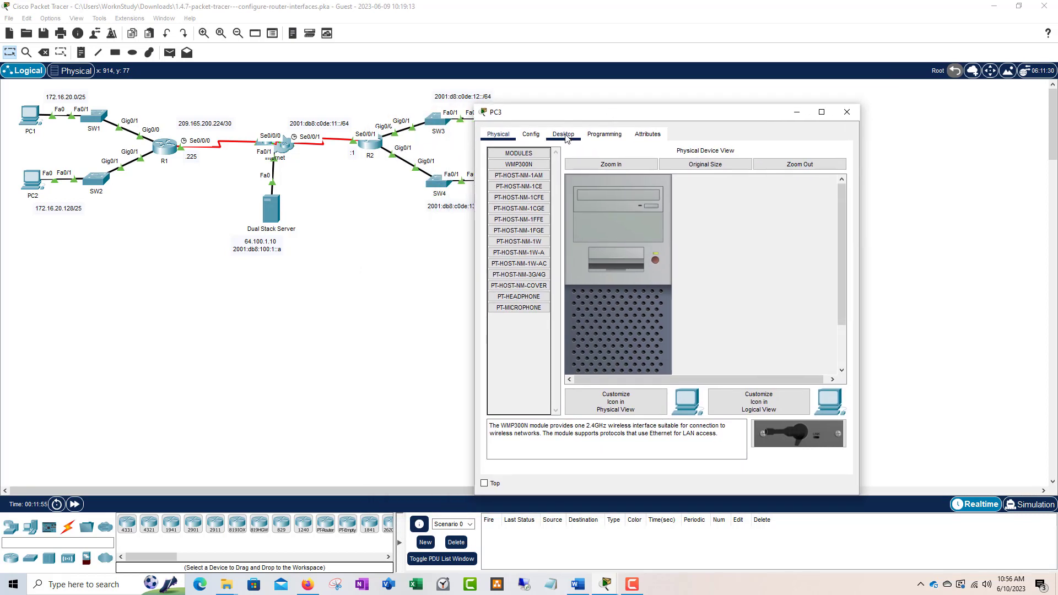
left_click_drag(582, 113, 631, 93)
left_click(615, 116)
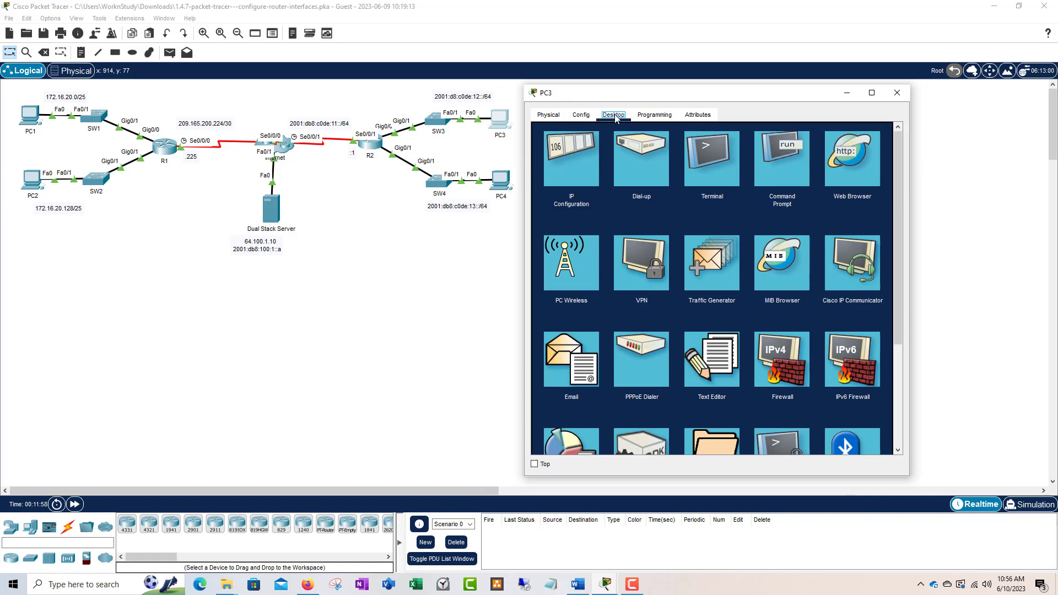
left_click(583, 165)
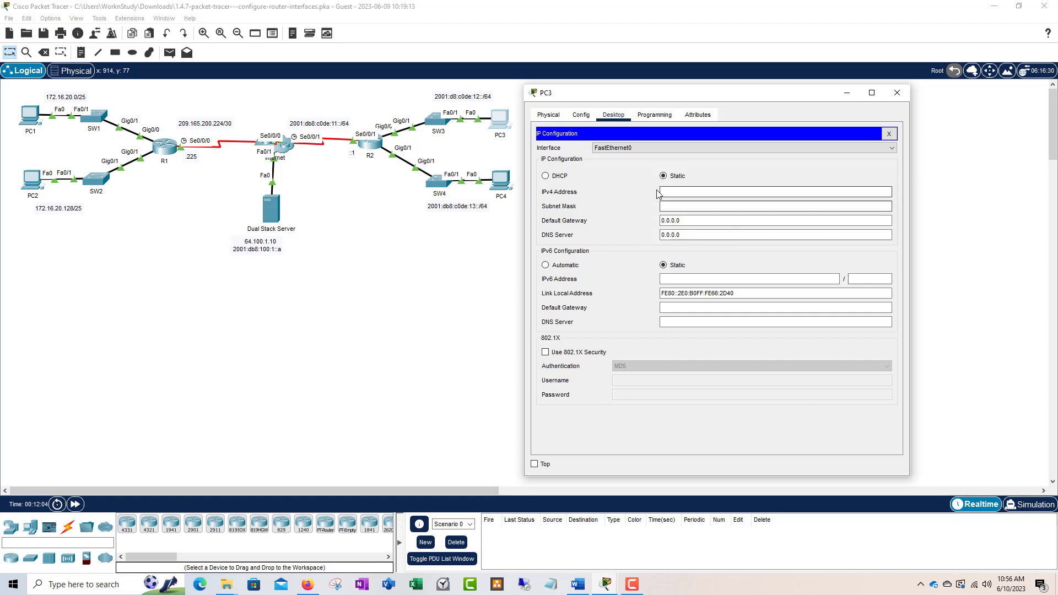
Step: Give PC3 IPv6 address 2001:db8:c0de:12::a/64 with default gateway fe80::2
left_click(676, 281)
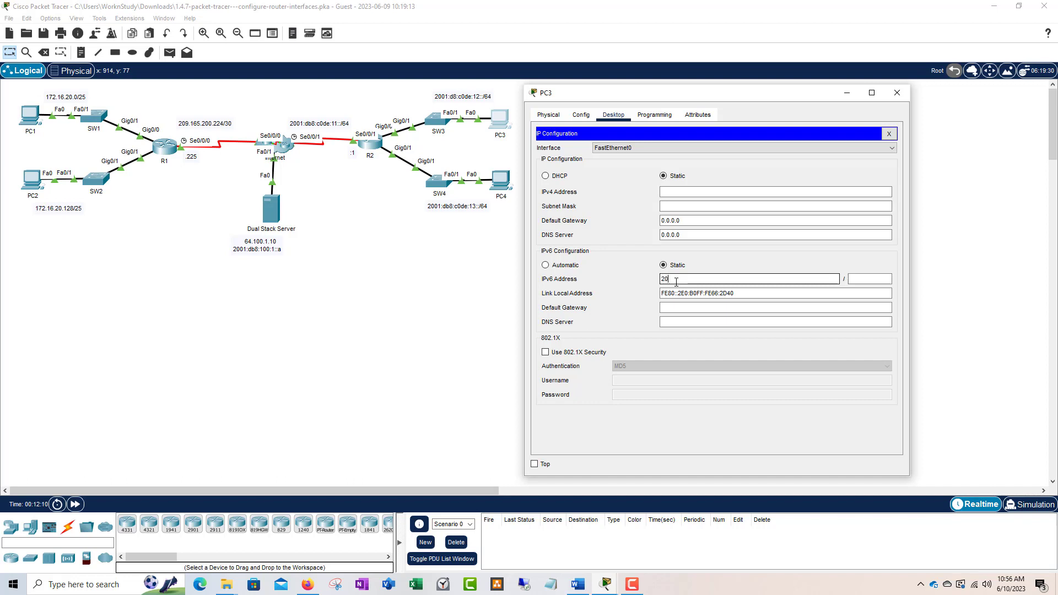
type("2001:db8:c0de:12::a")
key("Tab")
type("64")
key("Tab")
key("Tab")
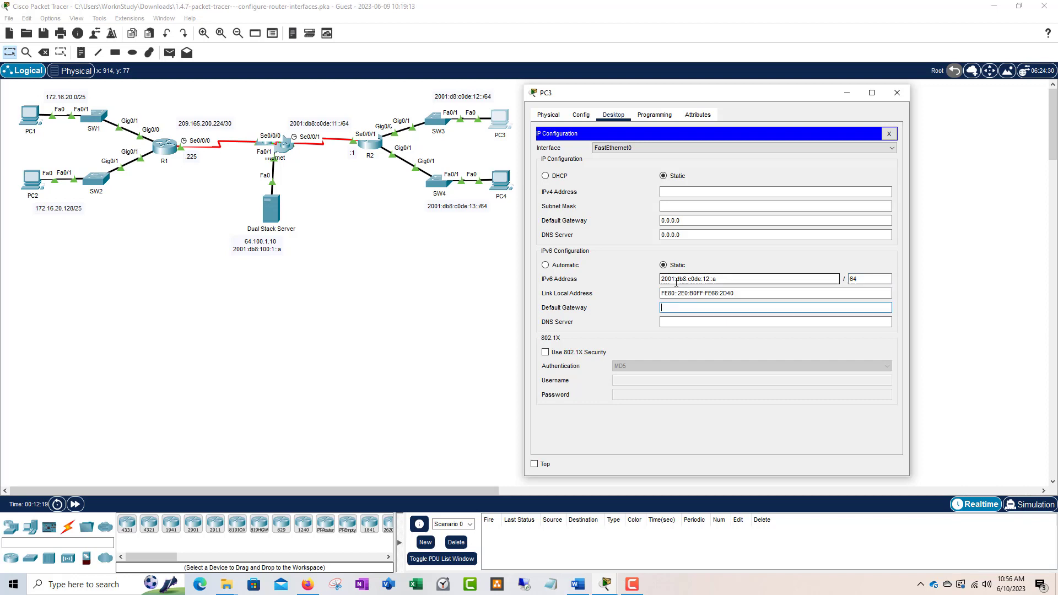
type("fe80::2")
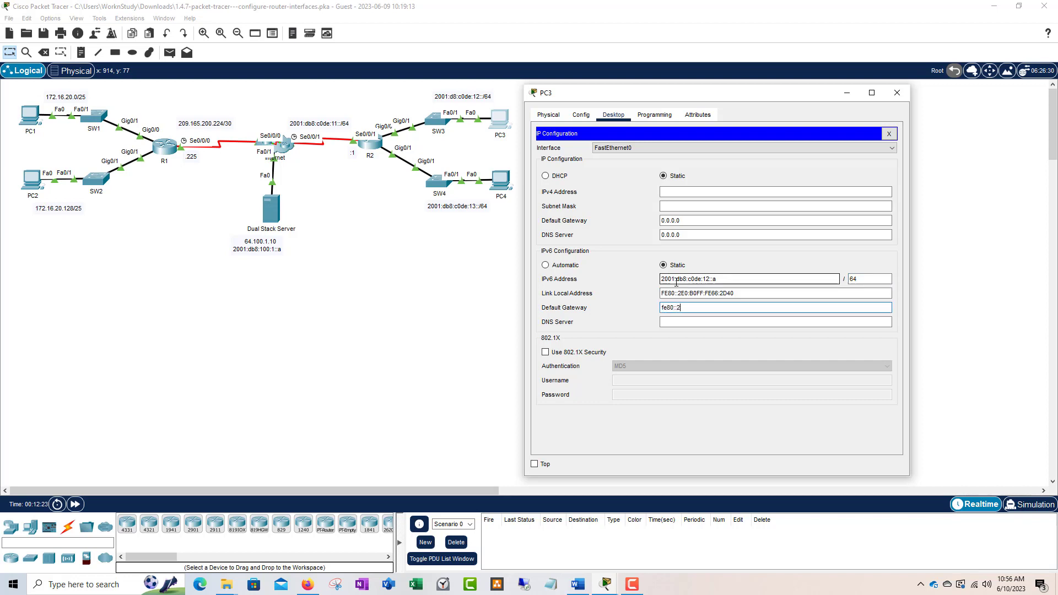
left_click(890, 94)
left_click(499, 184)
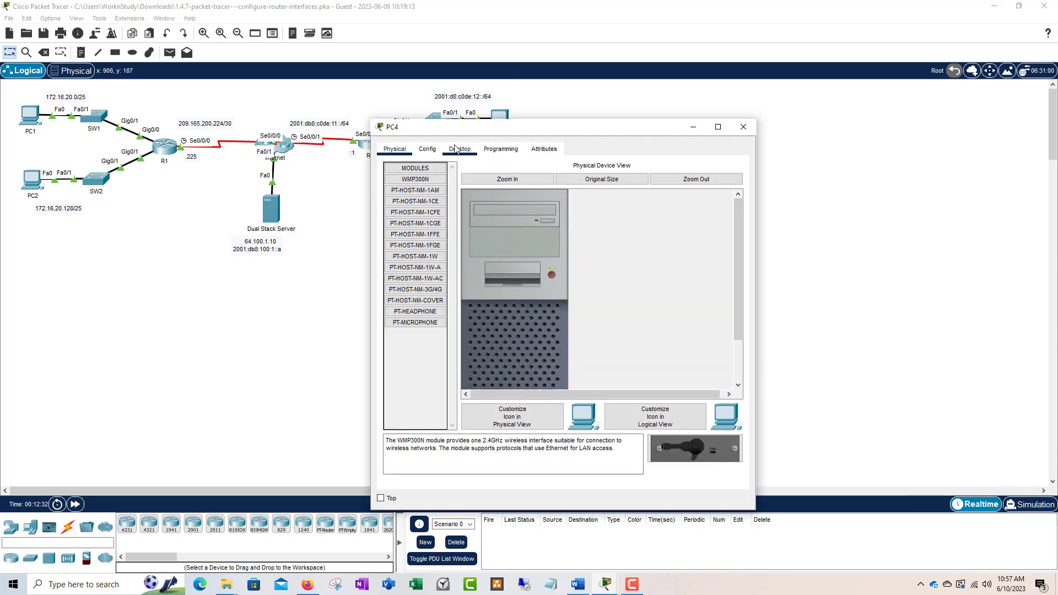
Step: Give PC4 IPv6 address 2001:db8:c0de:13::a/64 with gateway fe80::2 and close its window
left_click(461, 150)
left_click(429, 190)
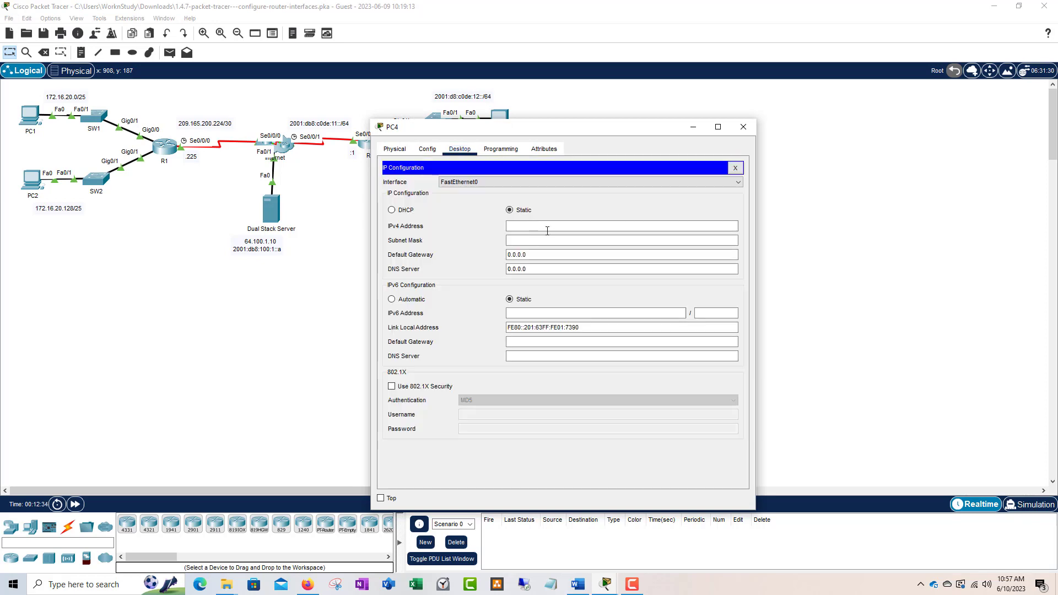
left_click(531, 312)
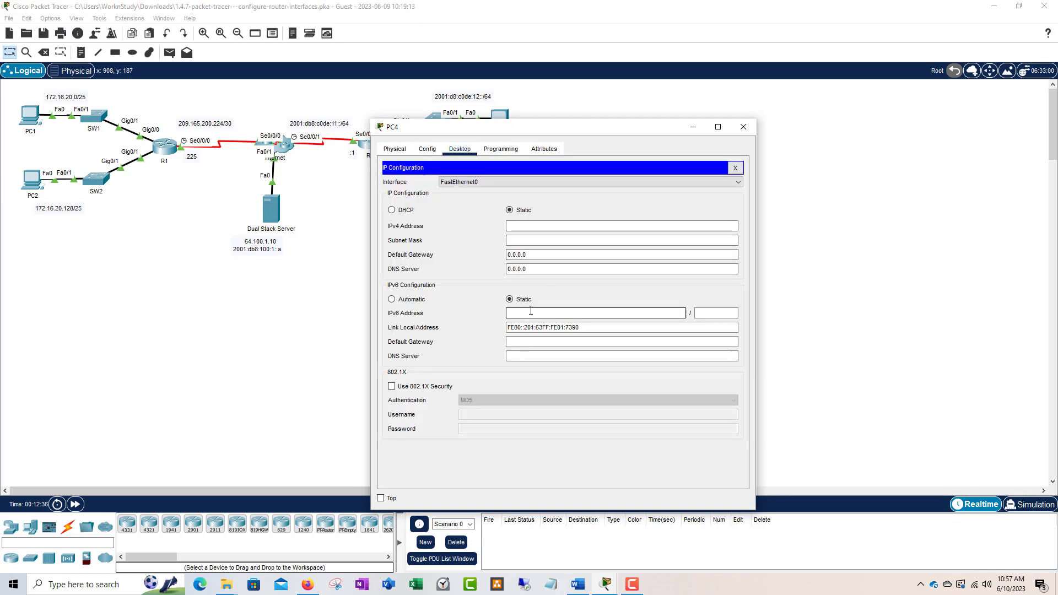
type("2001:db8:c0de:13::a")
key("Tab")
type("64")
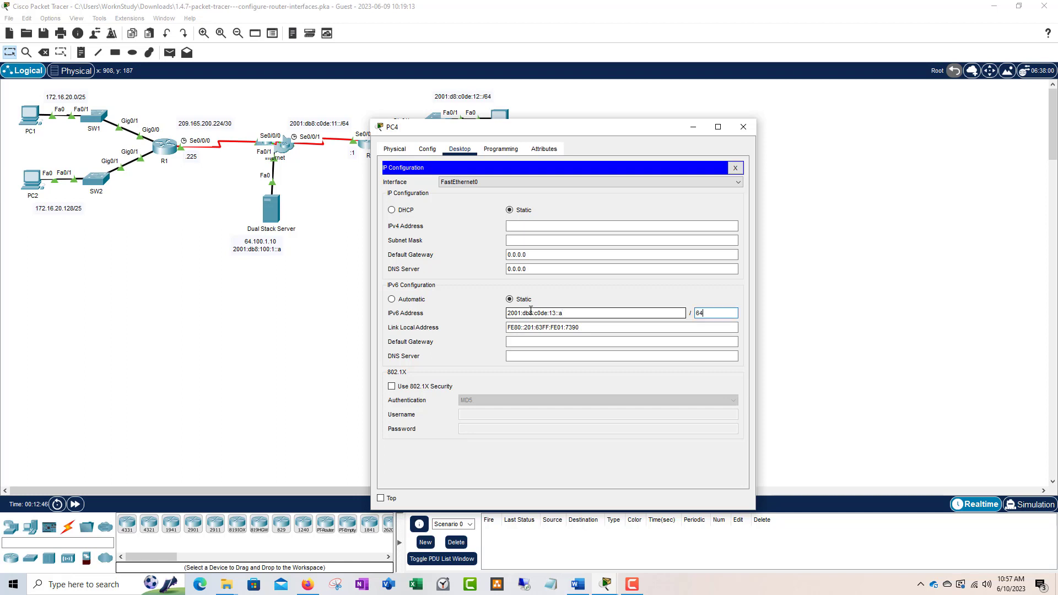
key("Tab")
key("Tab")
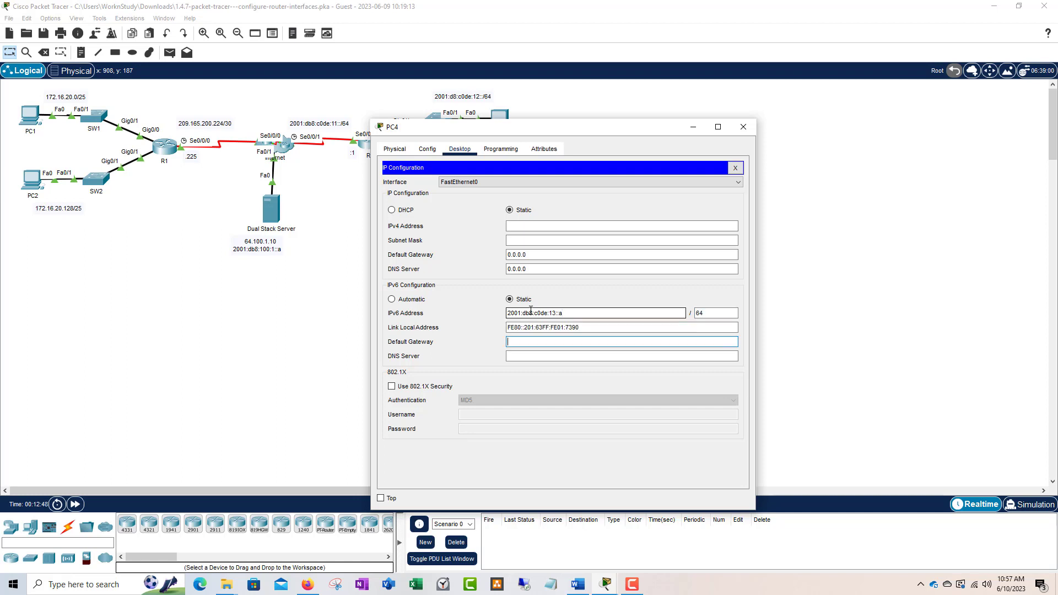
type("fe80::2")
left_click(744, 128)
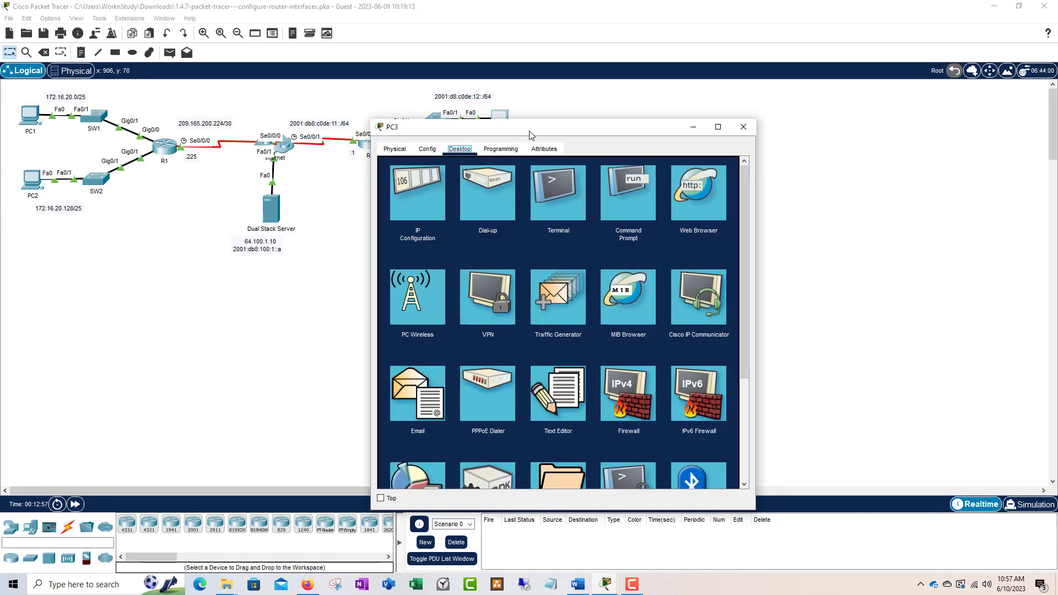
Step: Reopen PC3, recheck its IPv6 configuration, then go to its Command Prompt
left_click_drag(529, 131, 684, 108)
left_click(564, 183)
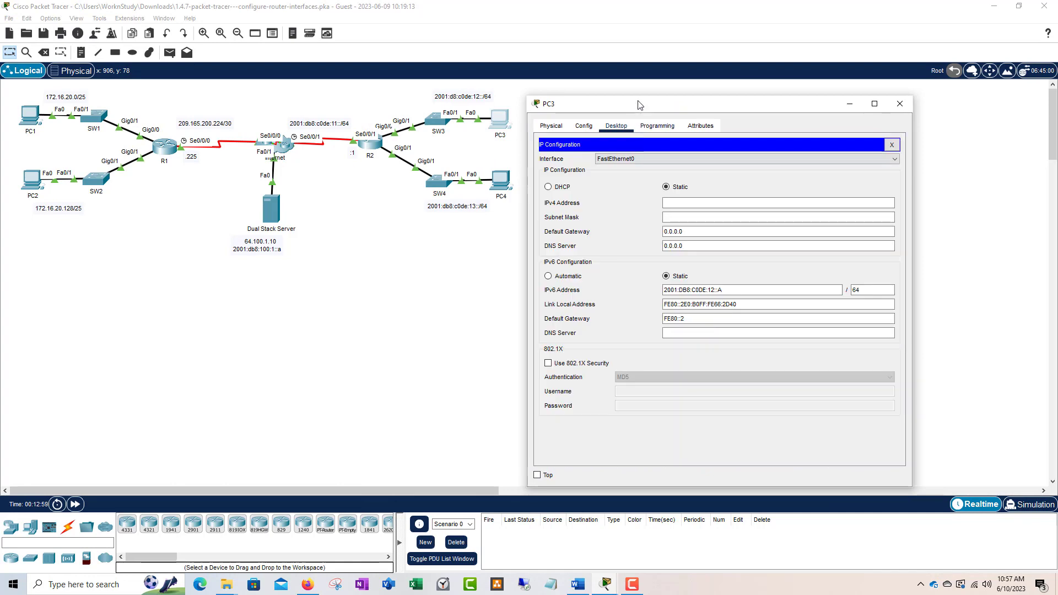
left_click(900, 103)
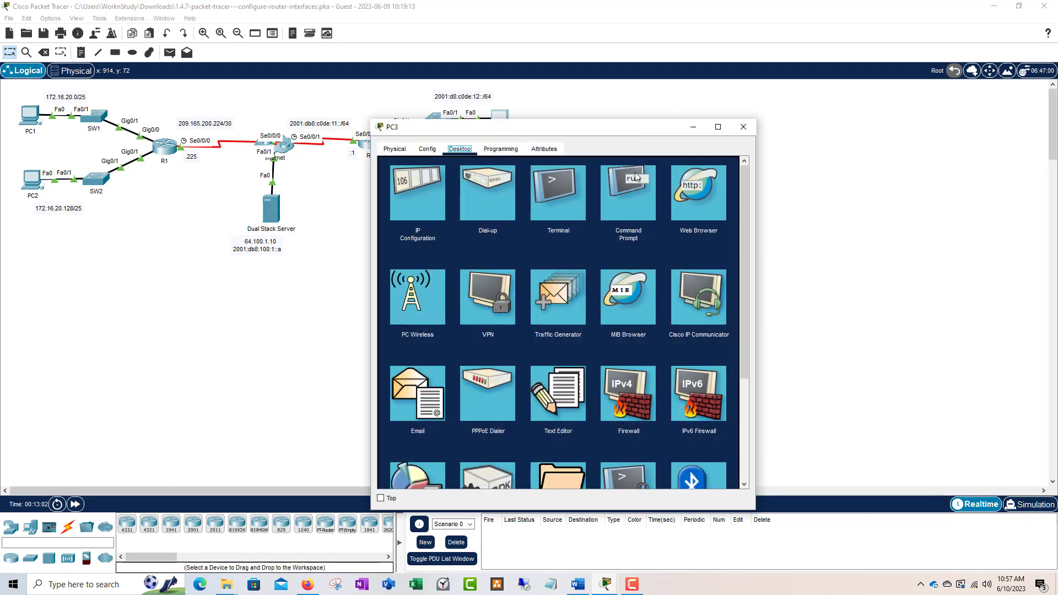
left_click_drag(623, 127, 773, 90)
left_click(791, 146)
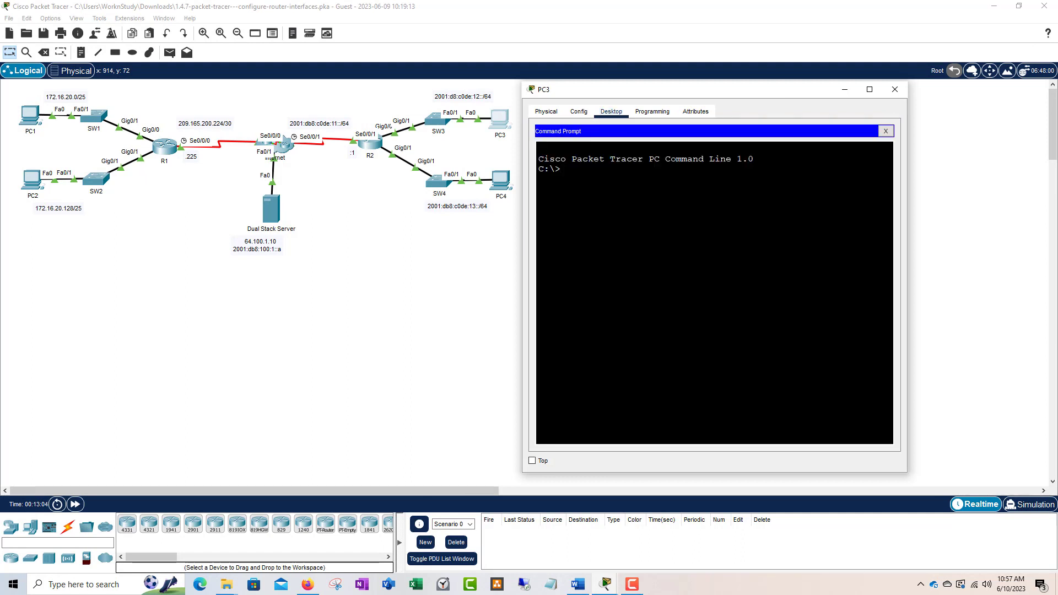
Step: Ping PC4 at 2001:db8:c0de:13::a from PC3
type("ping 2001:db8:")
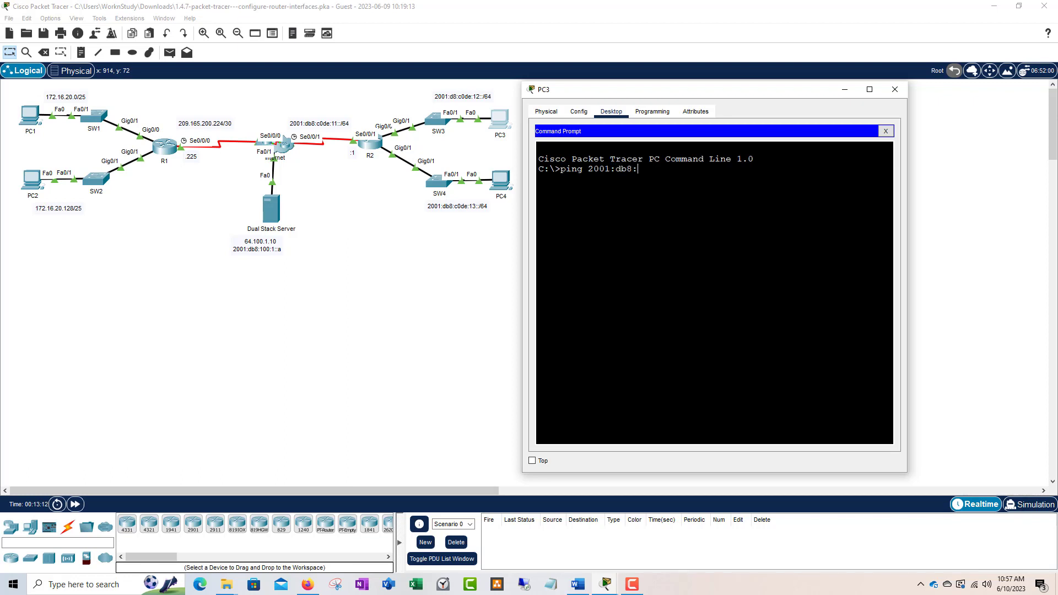
type("c0de:13::a")
key("Return")
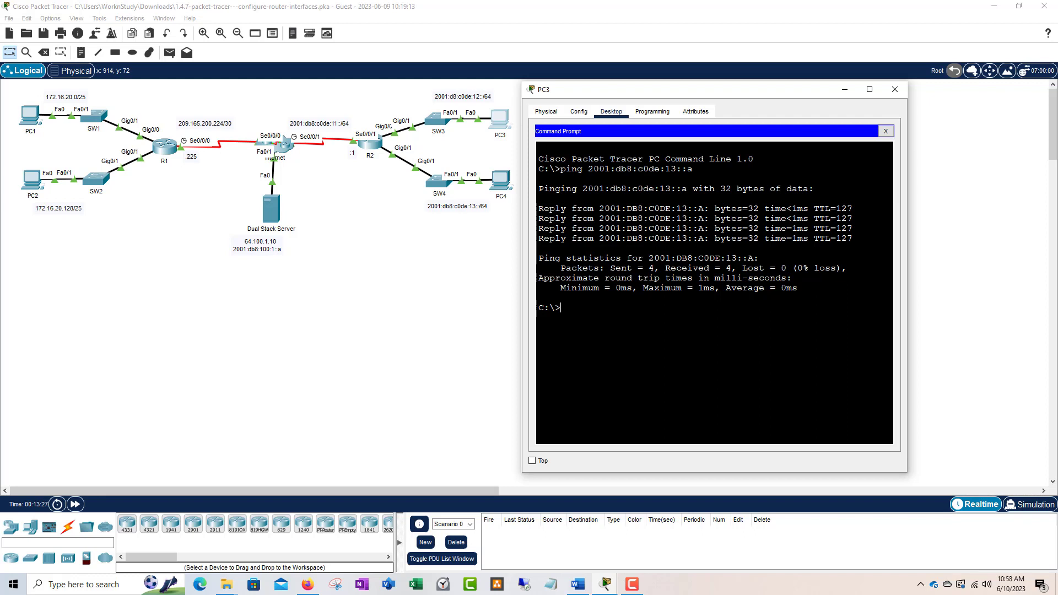
left_click_drag(689, 89, 693, 78)
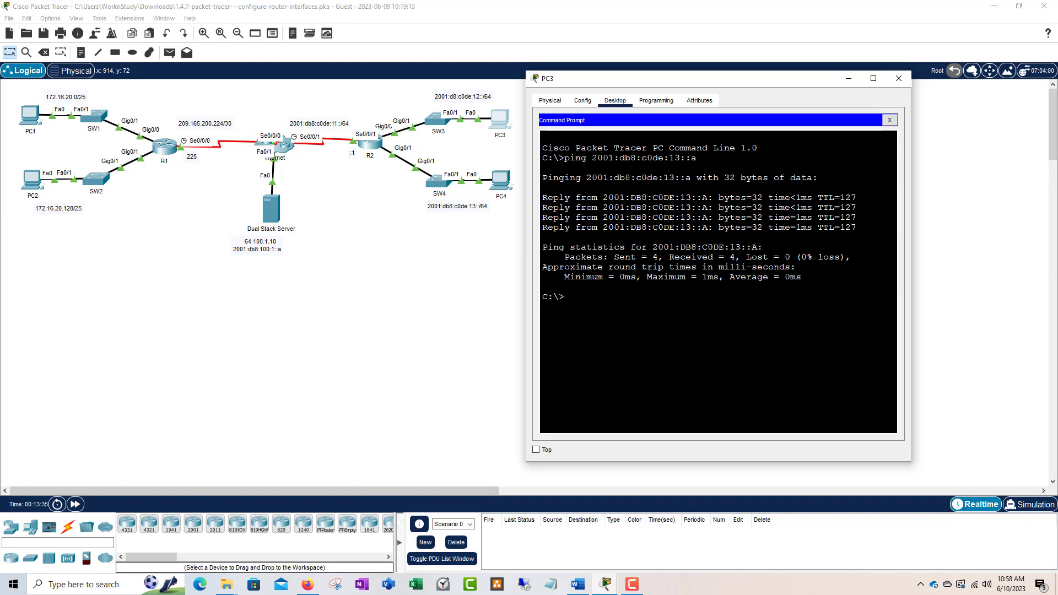
left_click_drag(720, 84, 755, 93)
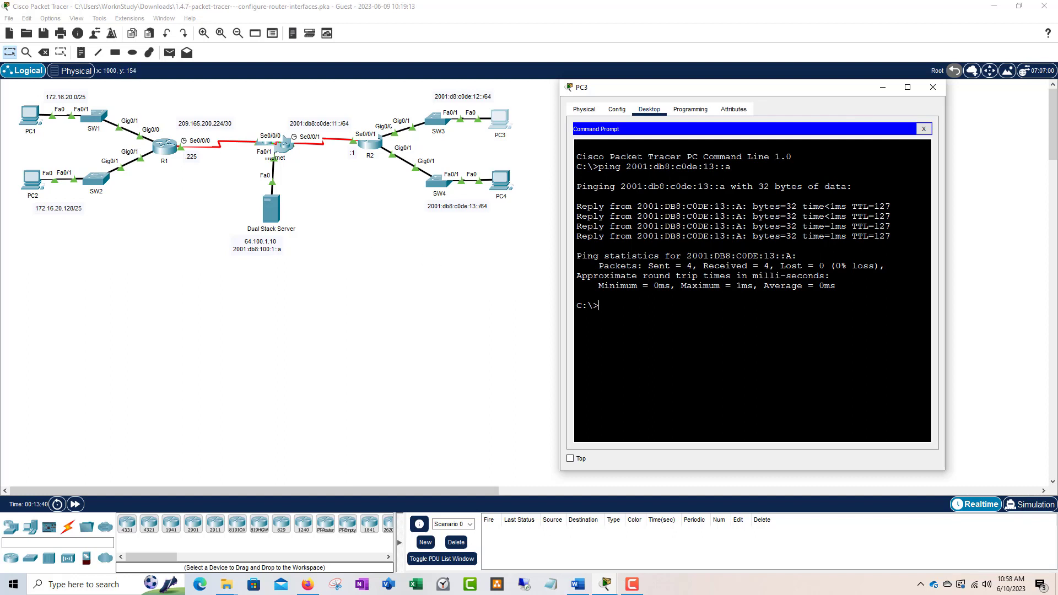
left_click_drag(713, 88, 709, 73)
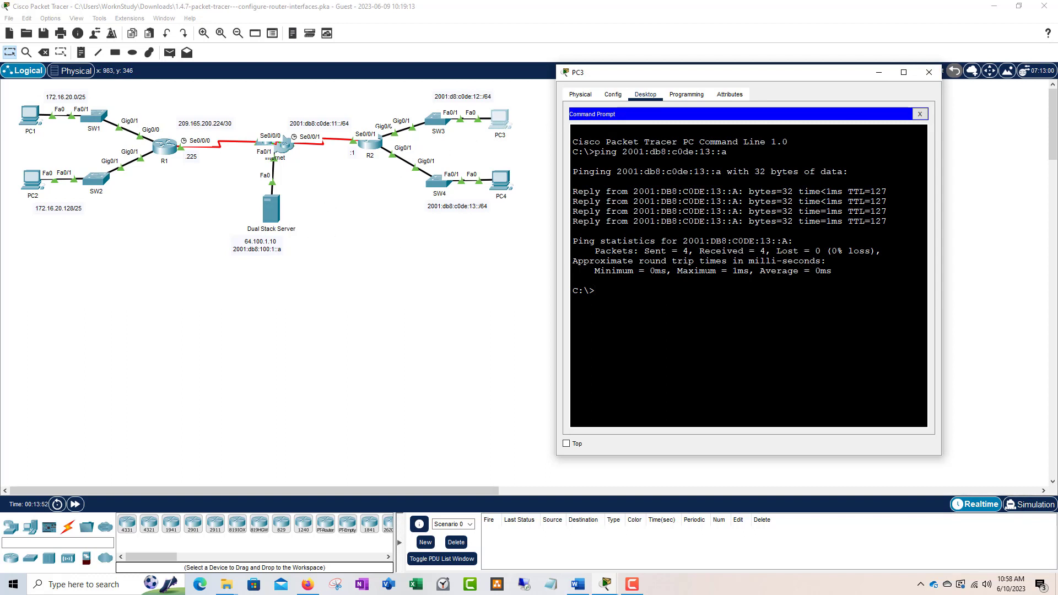
Step: Ping the Dual Stack Server at 2001:db8:100:1::a and close PC3's window
type("ping 2001:db8:100:1::a")
key("Return")
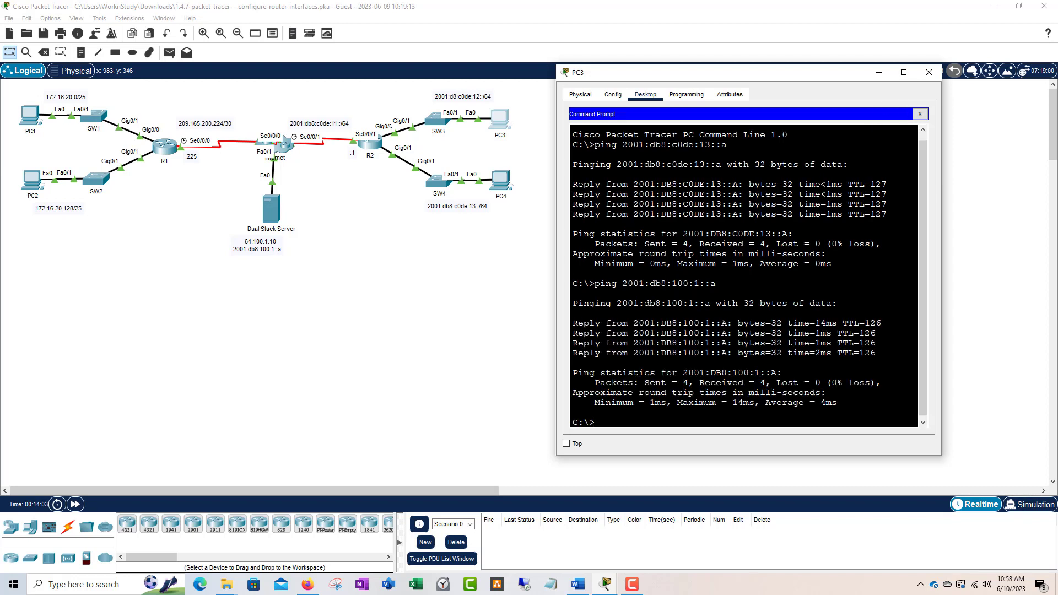
left_click(929, 72)
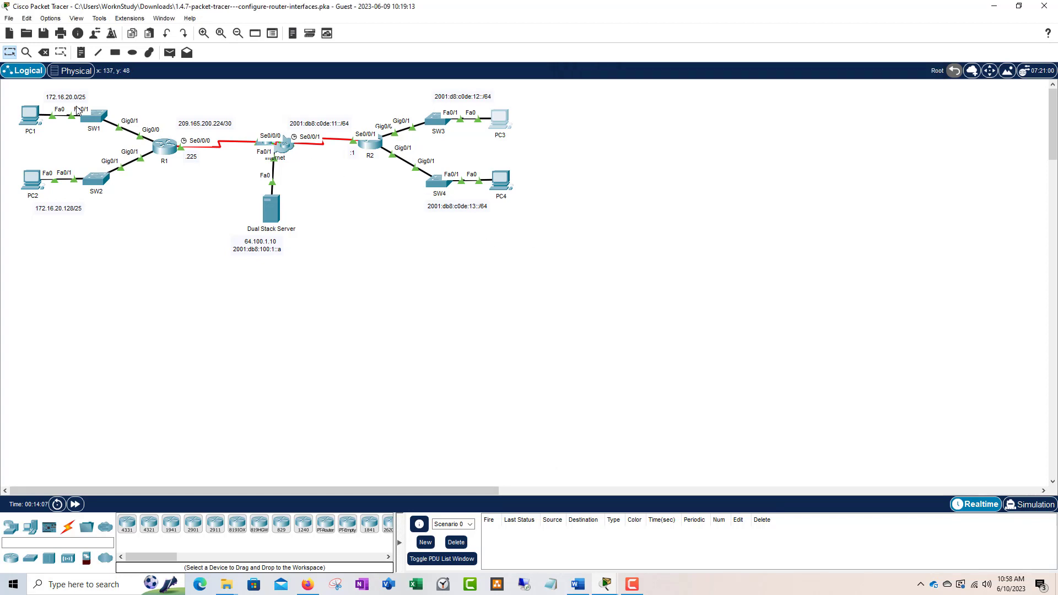